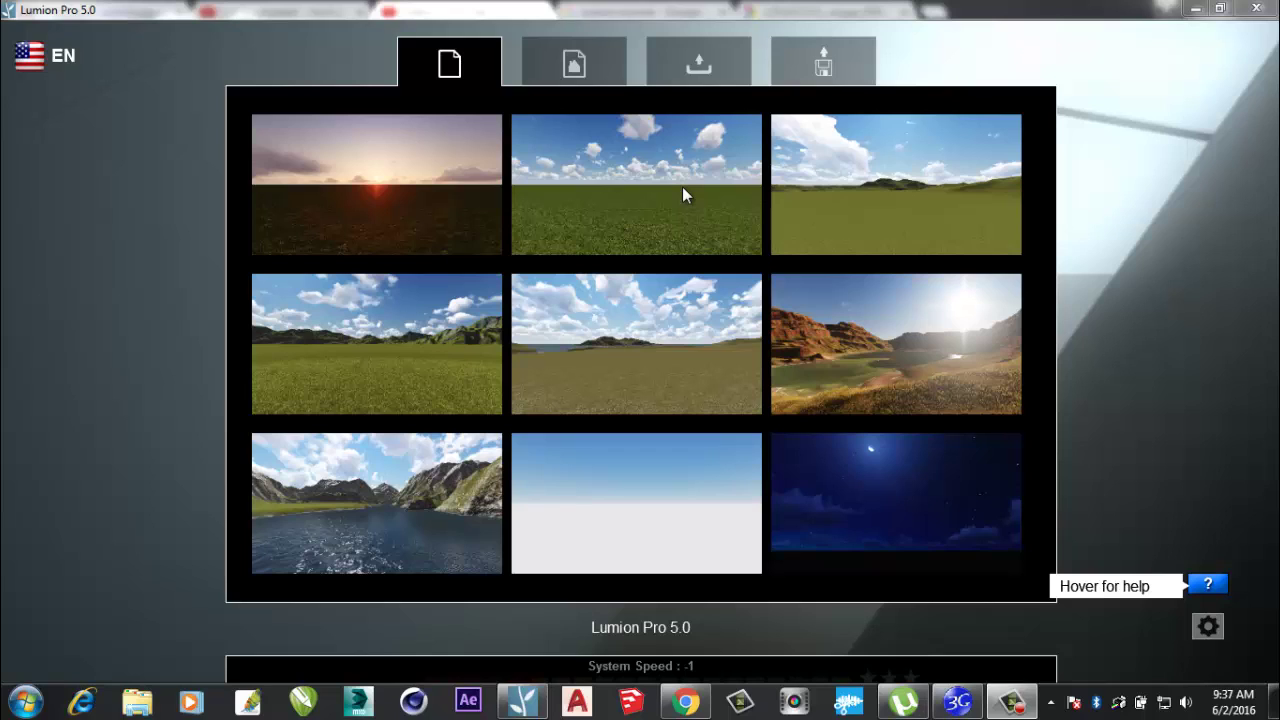
Start a new scene from the Plain preset
mouse_move(683, 188)
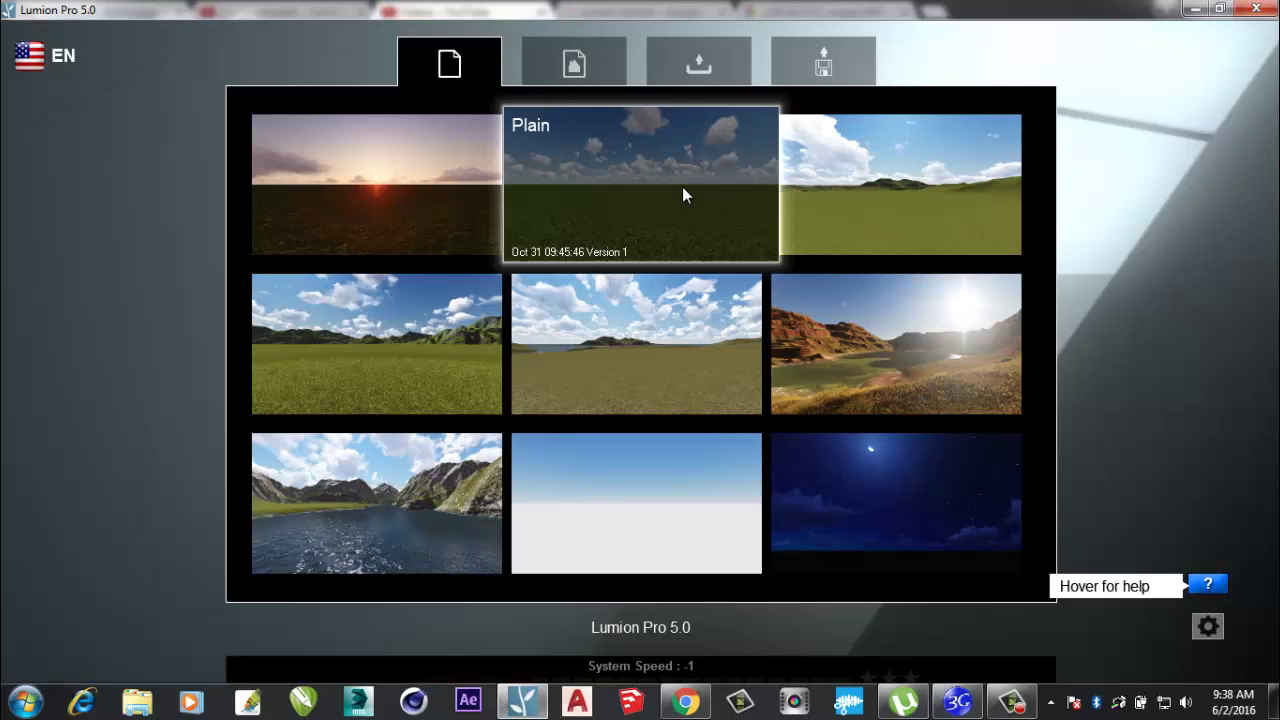
left_click(634, 210)
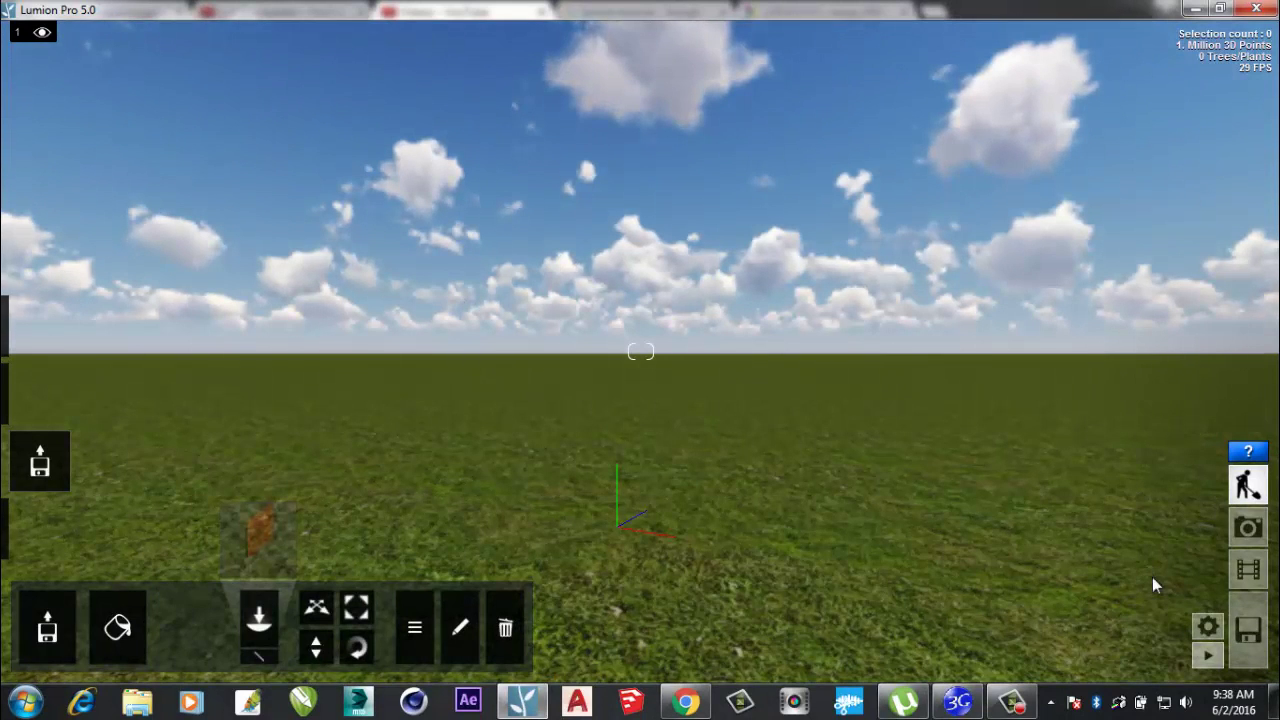
left_click(1209, 626)
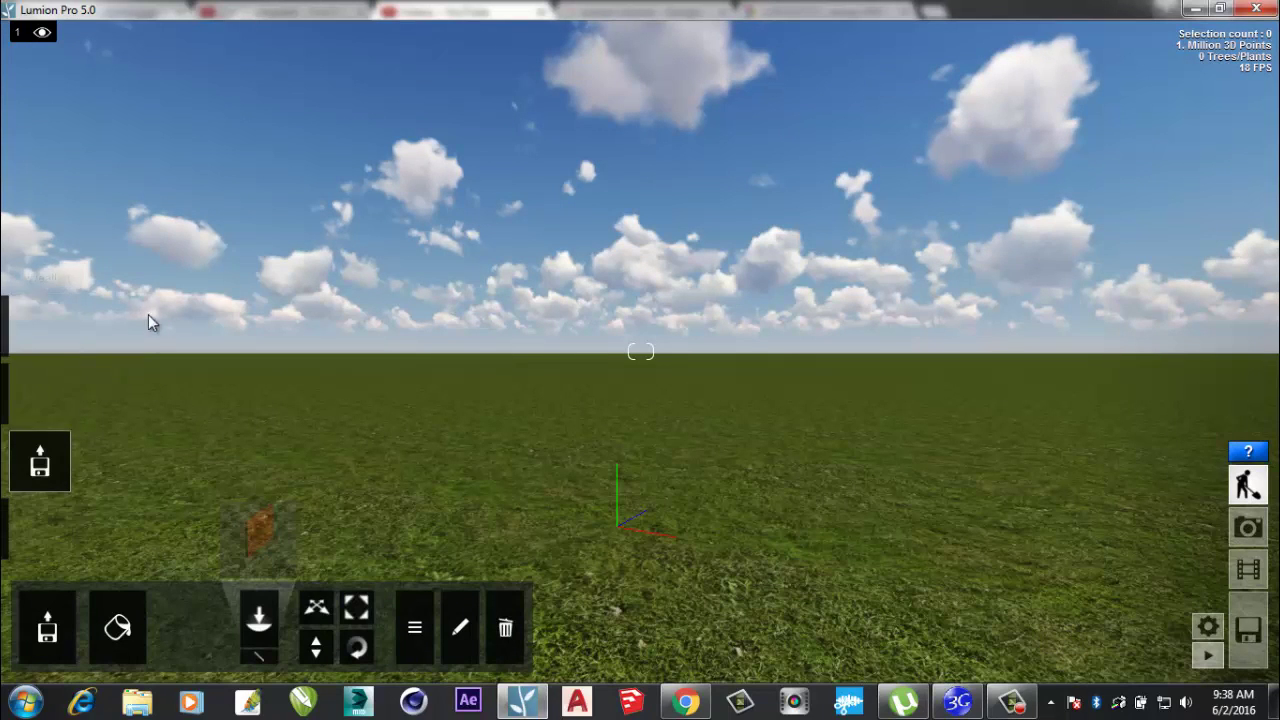
In the weather settings, turn the sun direction further toward the east and lower the sun height slightly
mouse_move(8, 340)
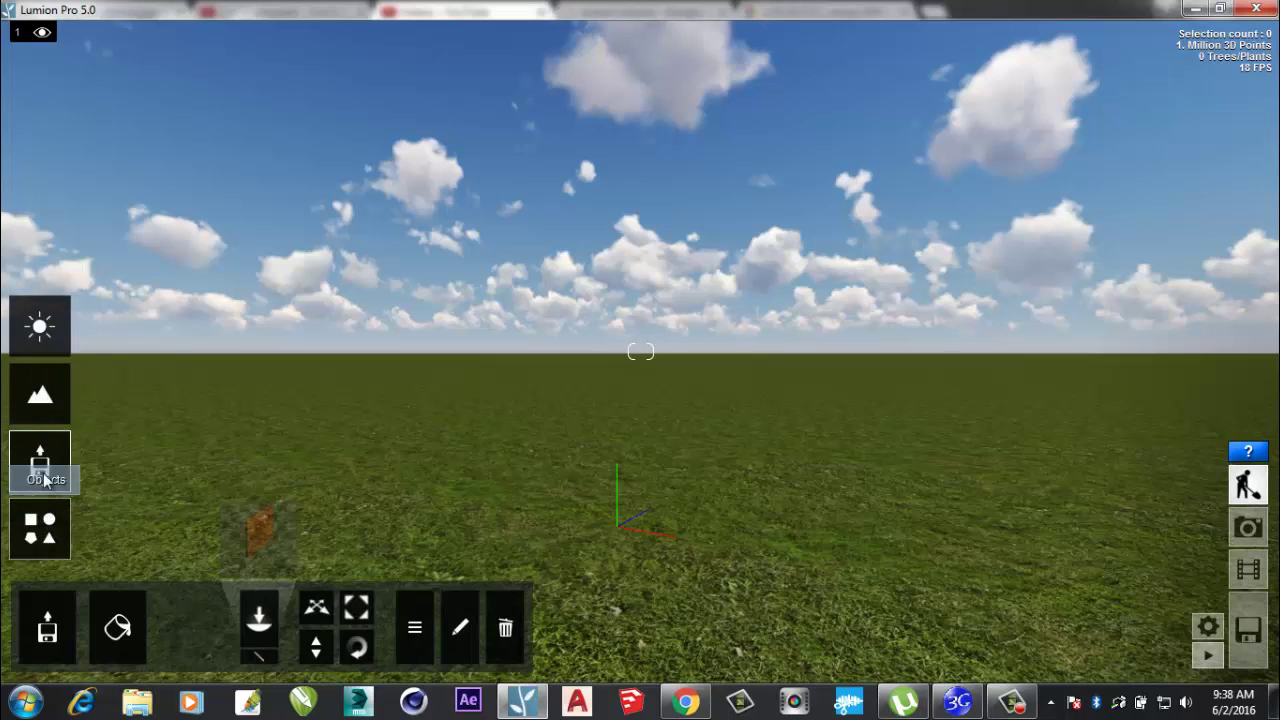
left_click(38, 326)
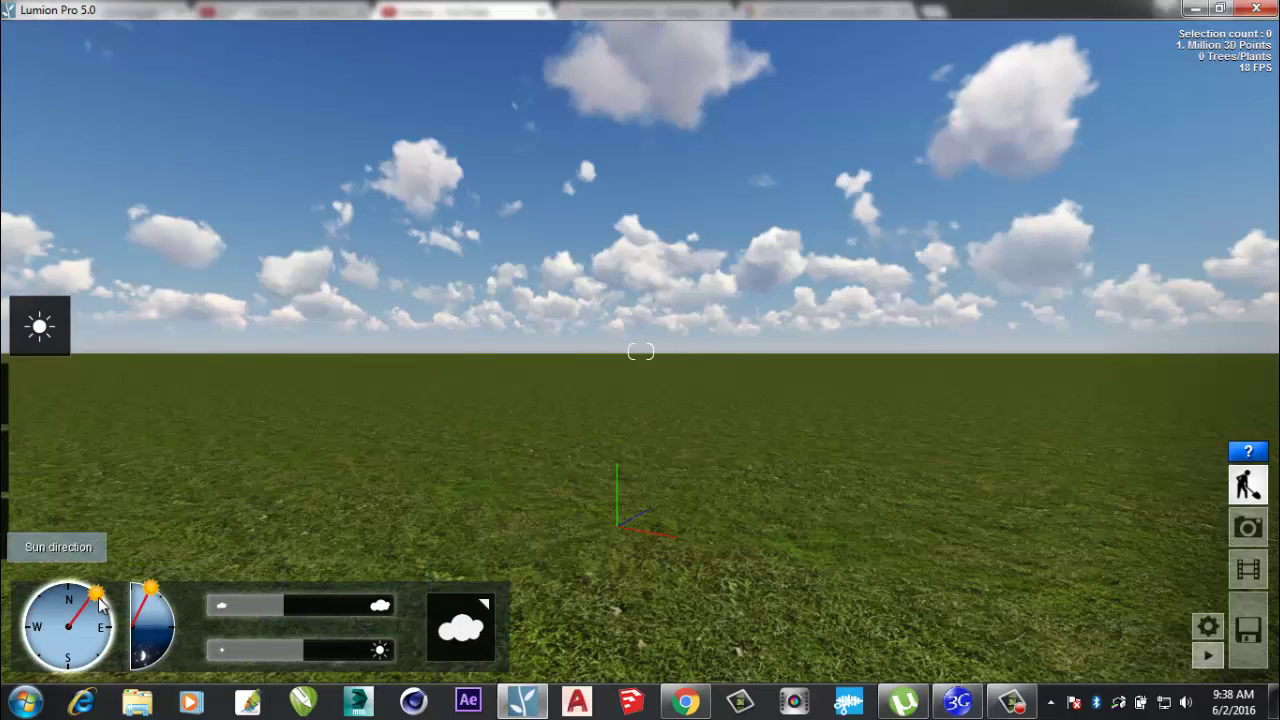
mouse_move(99, 598)
left_mouse_down()
mouse_move(113, 637)
mouse_move(98, 668)
mouse_move(110, 612)
left_mouse_up()
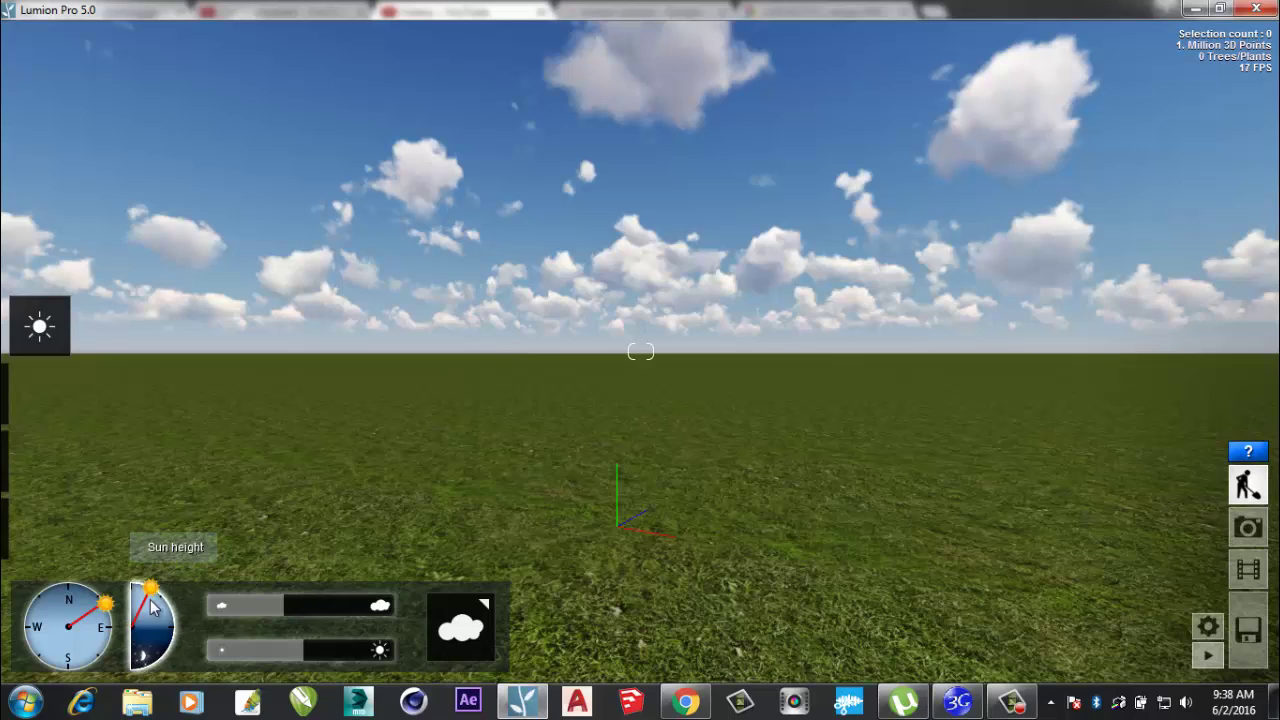
mouse_move(153, 592)
left_mouse_down()
mouse_move(176, 620)
mouse_move(176, 662)
mouse_move(157, 603)
left_mouse_up()
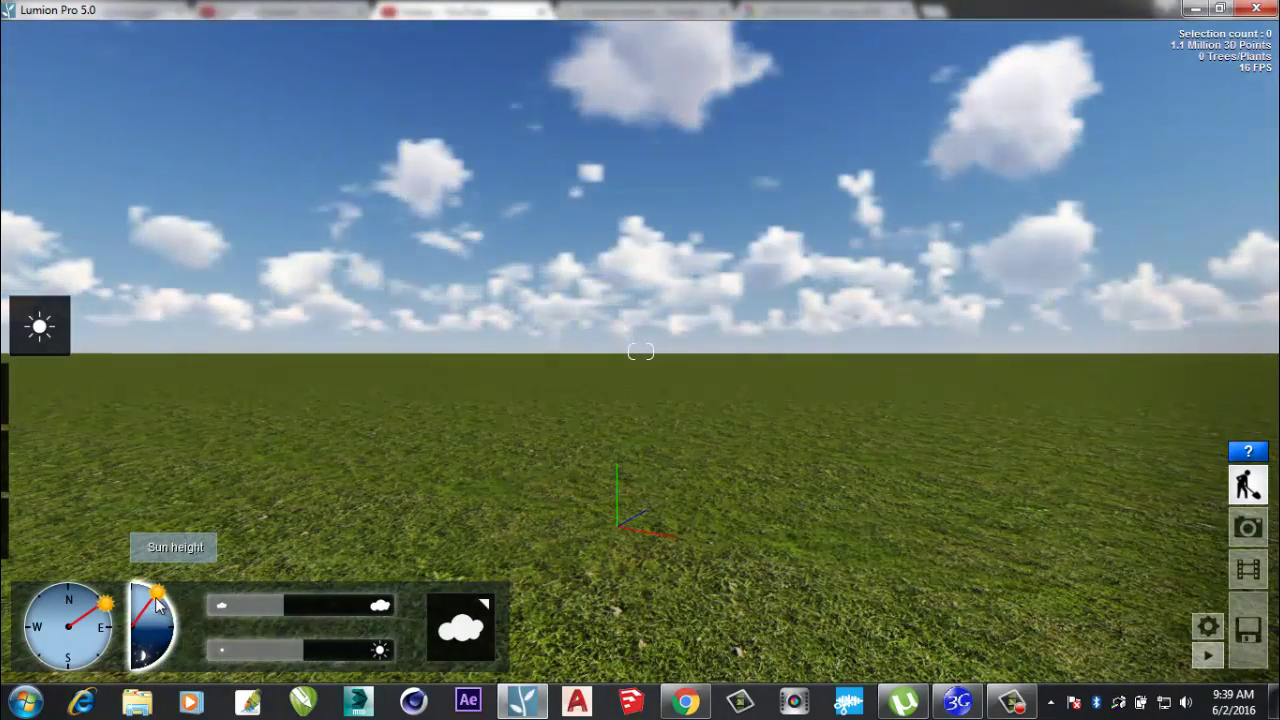
Switch to landscape height editing and set the Raise brush to a low speed and small size
mouse_move(52, 564)
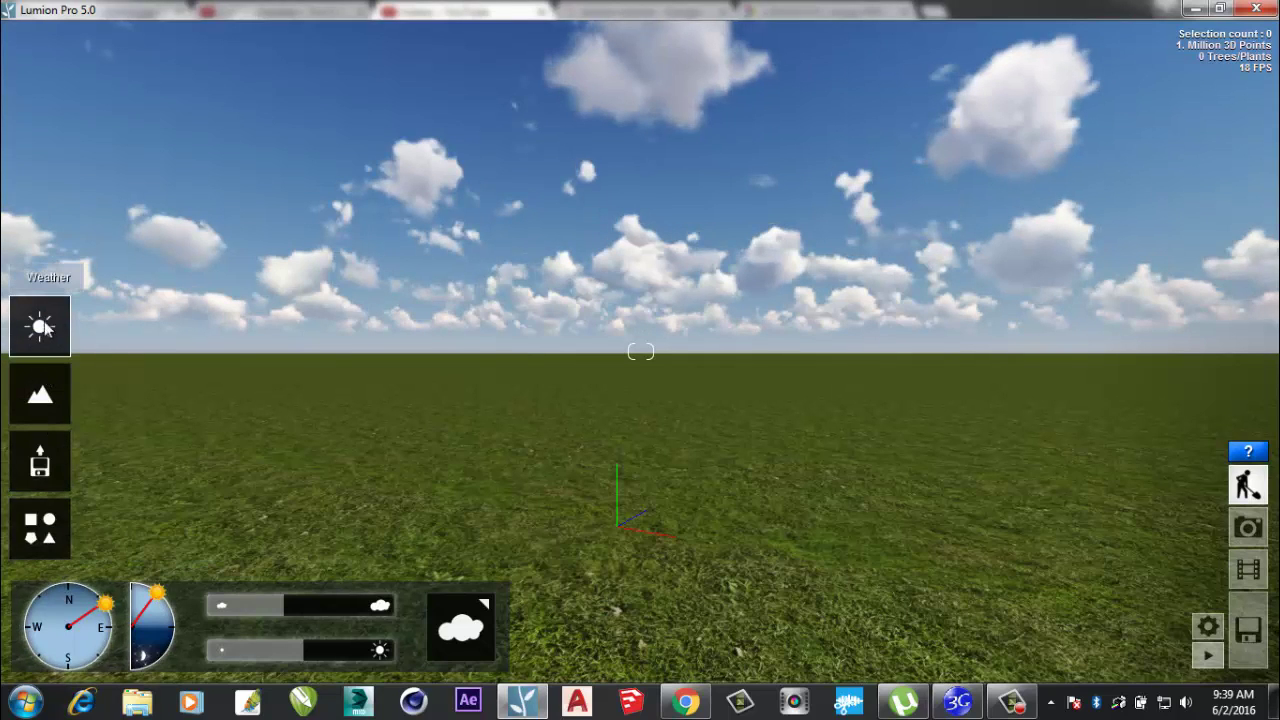
left_click(42, 393)
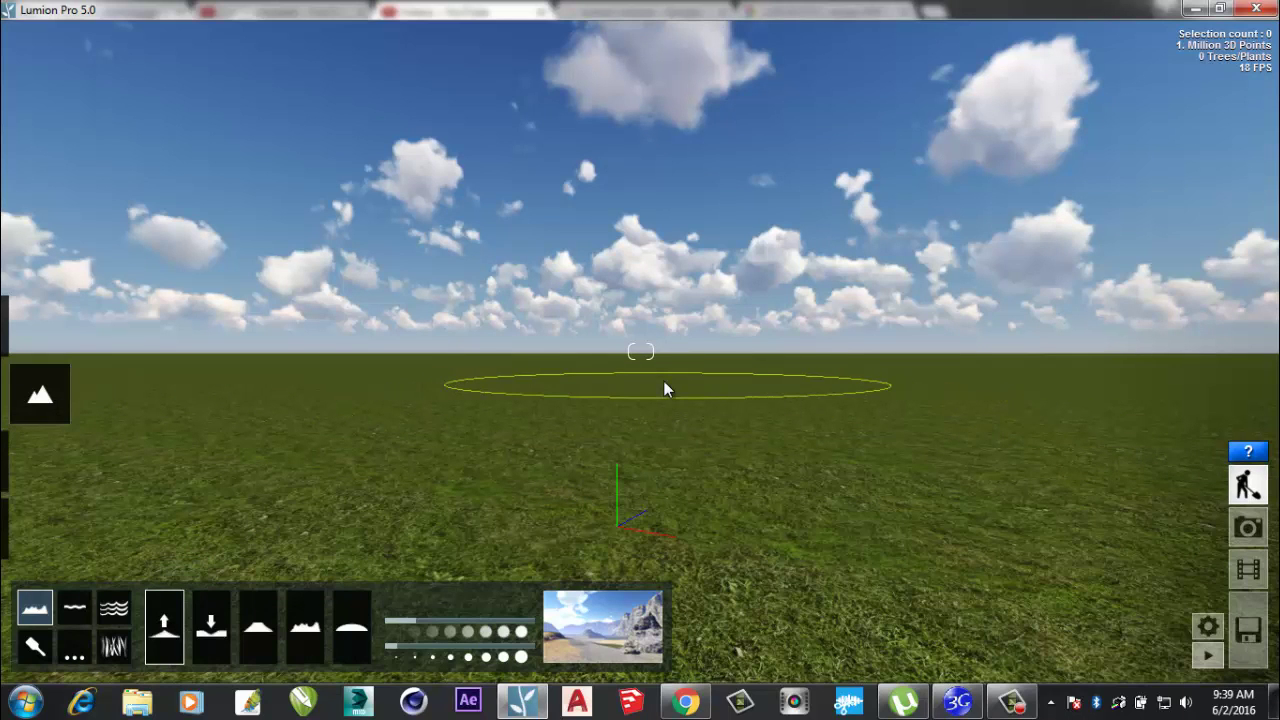
key("q")
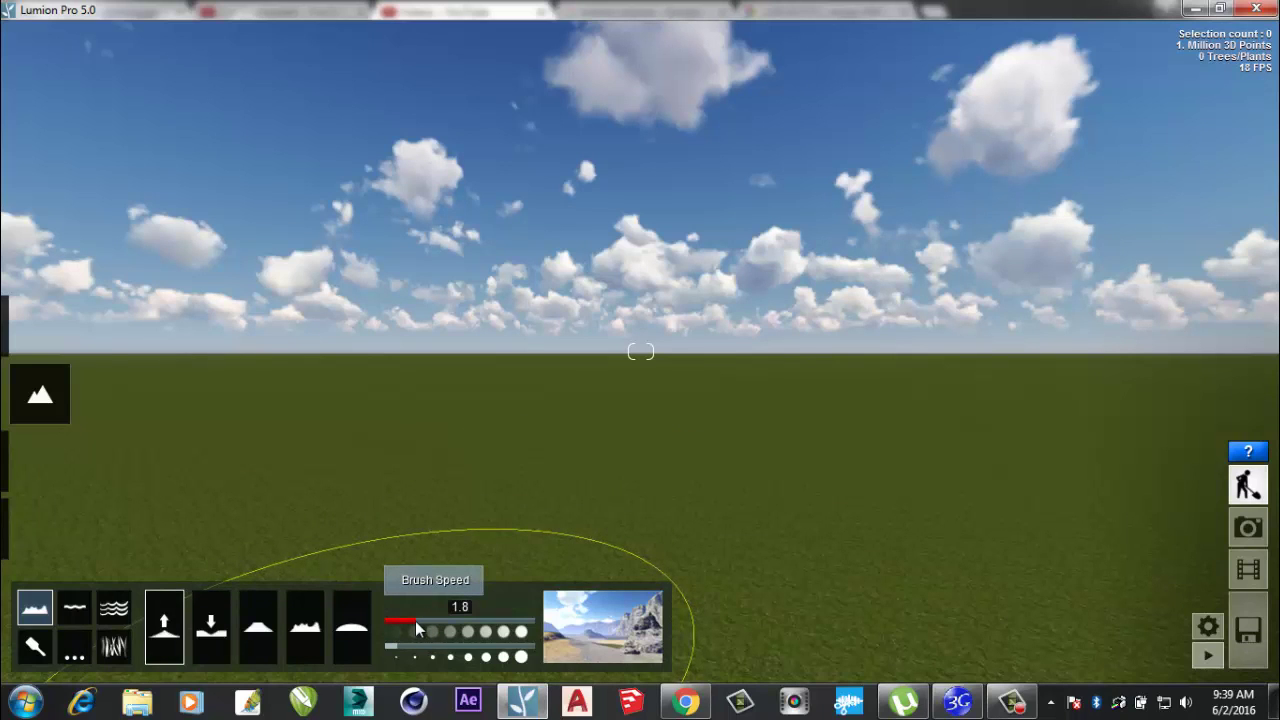
mouse_move(415, 621)
left_mouse_down()
mouse_move(505, 614)
mouse_move(414, 618)
left_mouse_up()
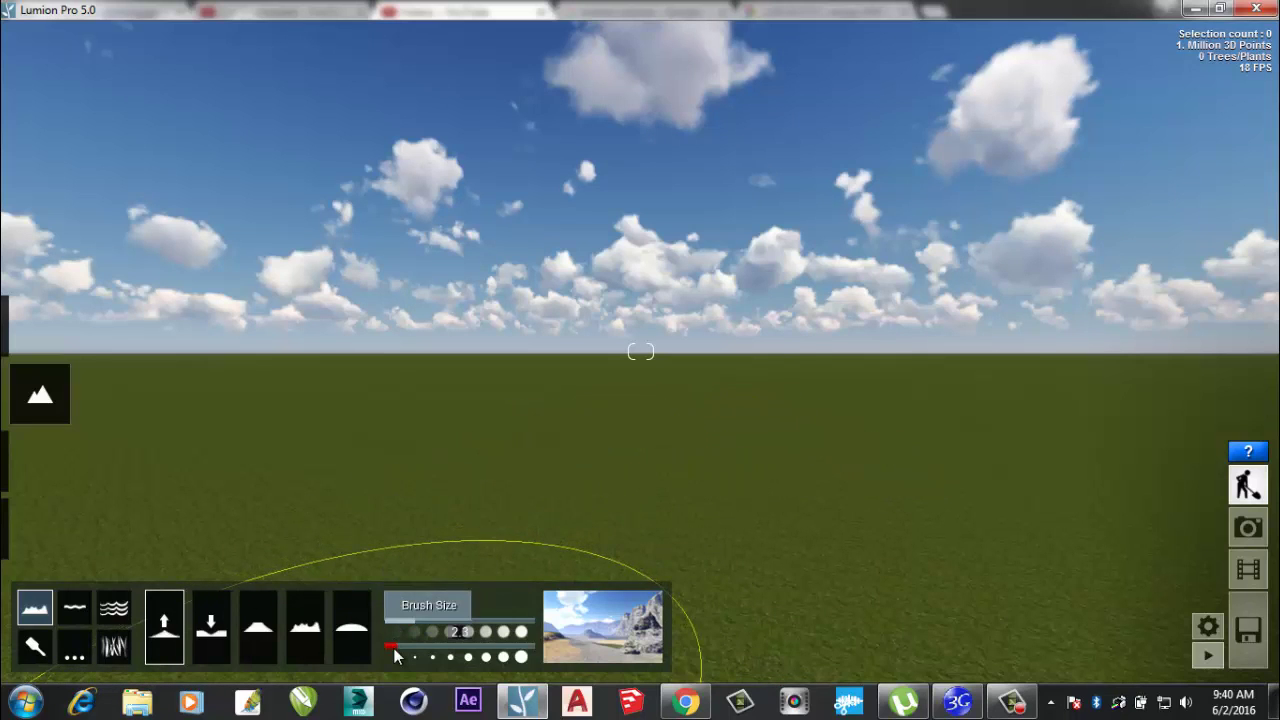
left_click_drag(395, 652, 502, 647)
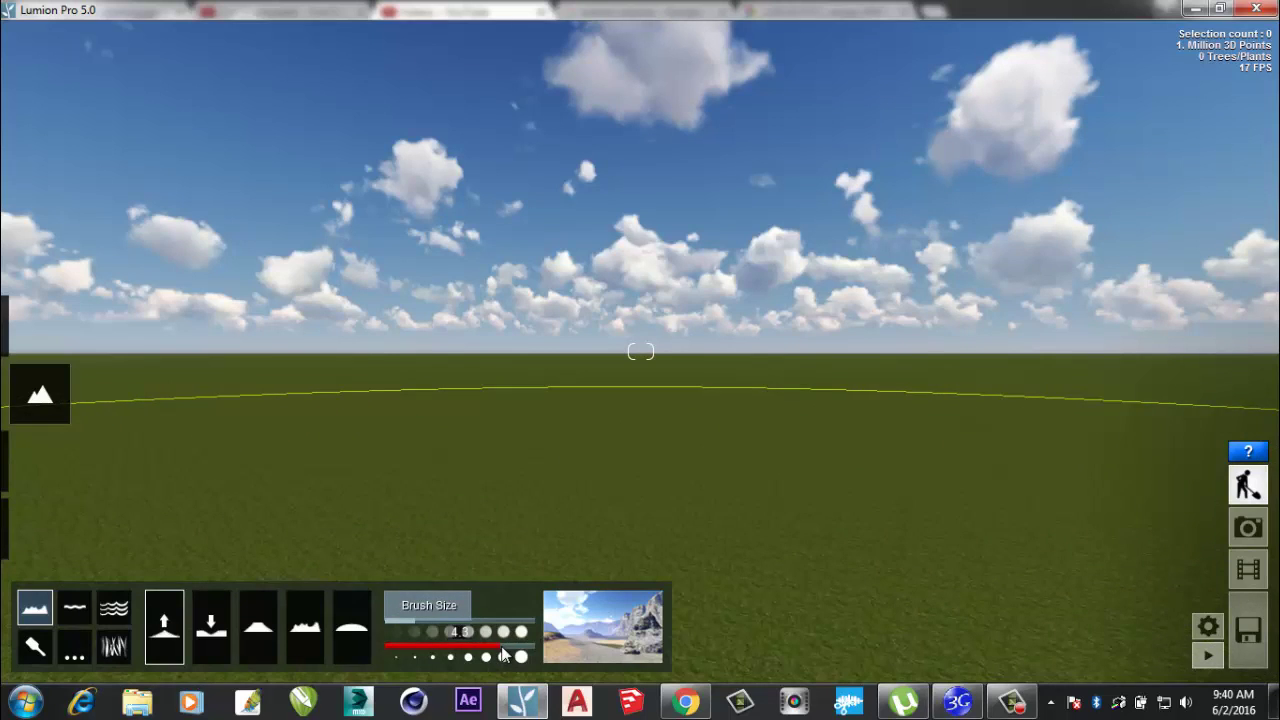
left_click_drag(503, 654, 395, 656)
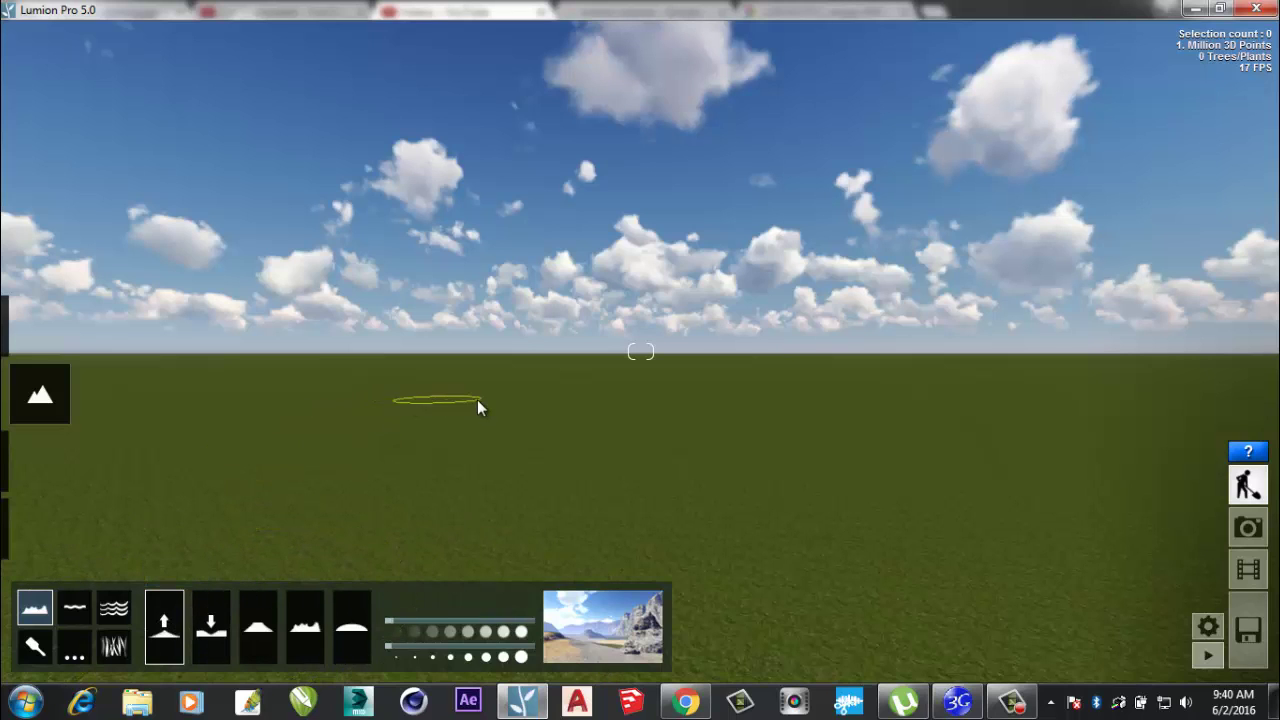
Raise a grassy mound on the plain, increase the brush speed, and build it up into a tall rocky hill
left_click(529, 477)
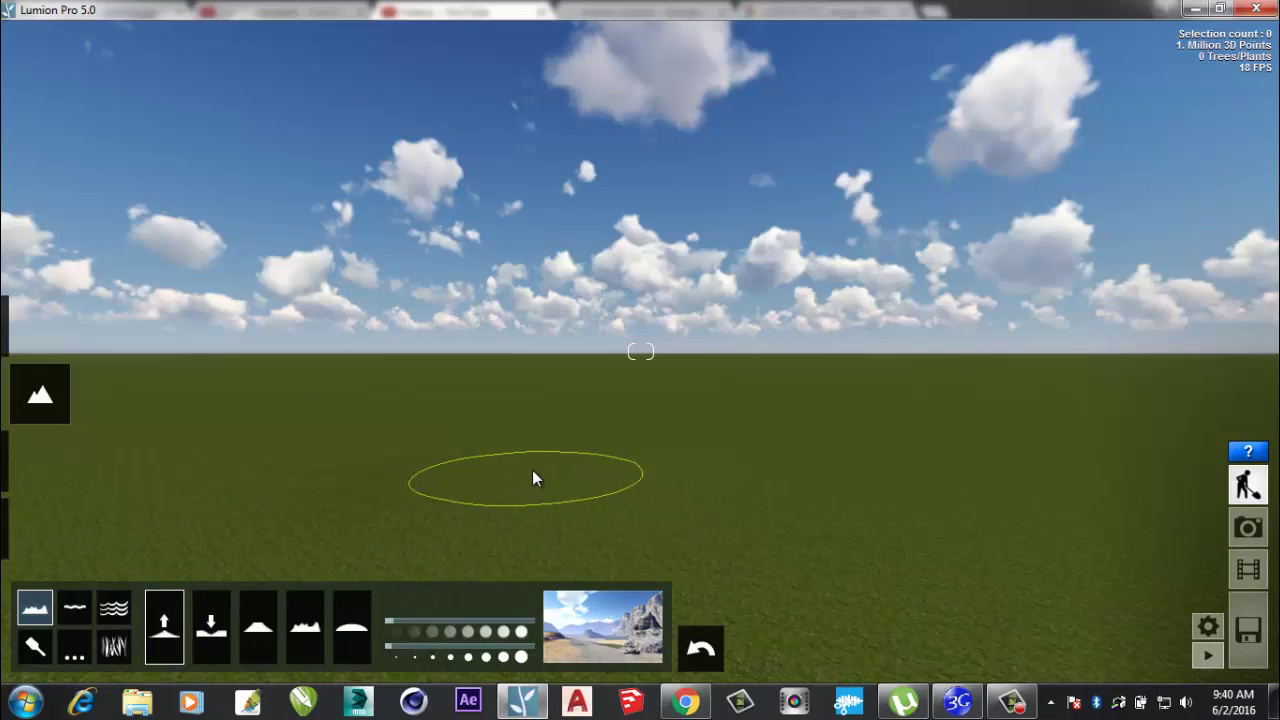
mouse_move(537, 465)
left_mouse_down()
mouse_move(551, 449)
mouse_move(504, 426)
mouse_move(600, 398)
mouse_move(466, 361)
left_mouse_up()
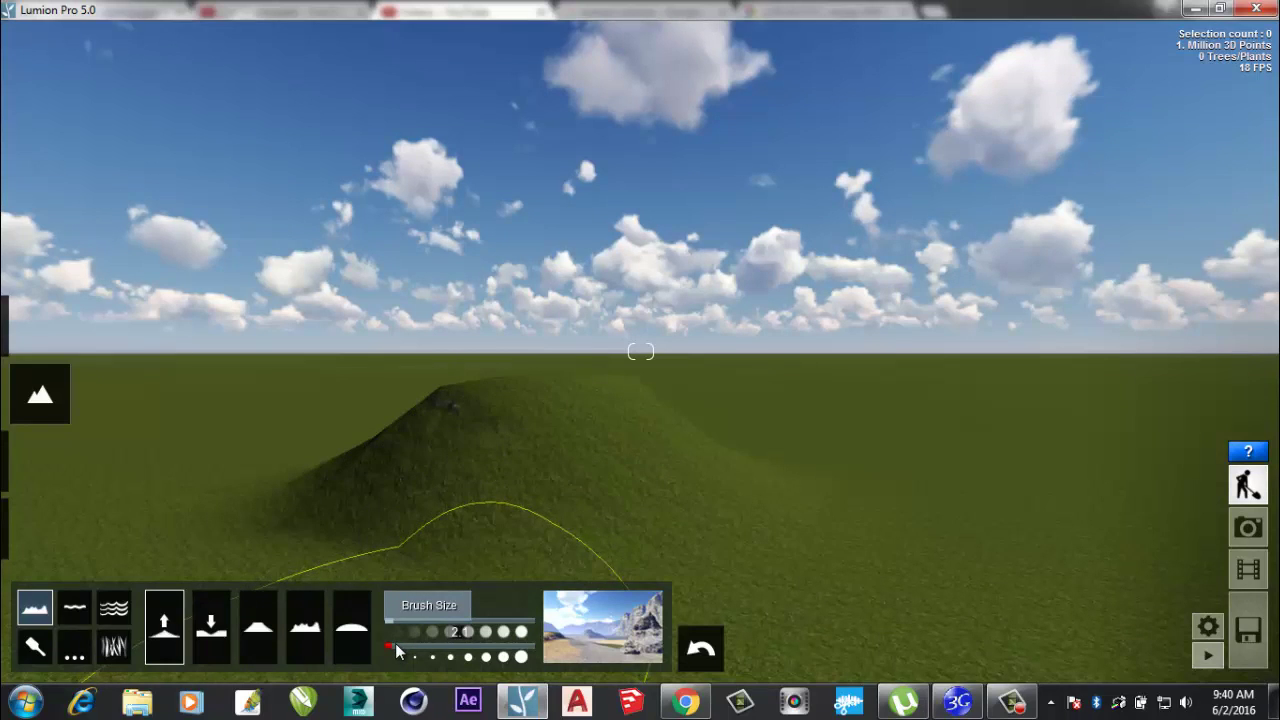
mouse_move(395, 646)
left_mouse_down()
mouse_move(409, 646)
mouse_move(404, 620)
mouse_move(426, 620)
left_mouse_up()
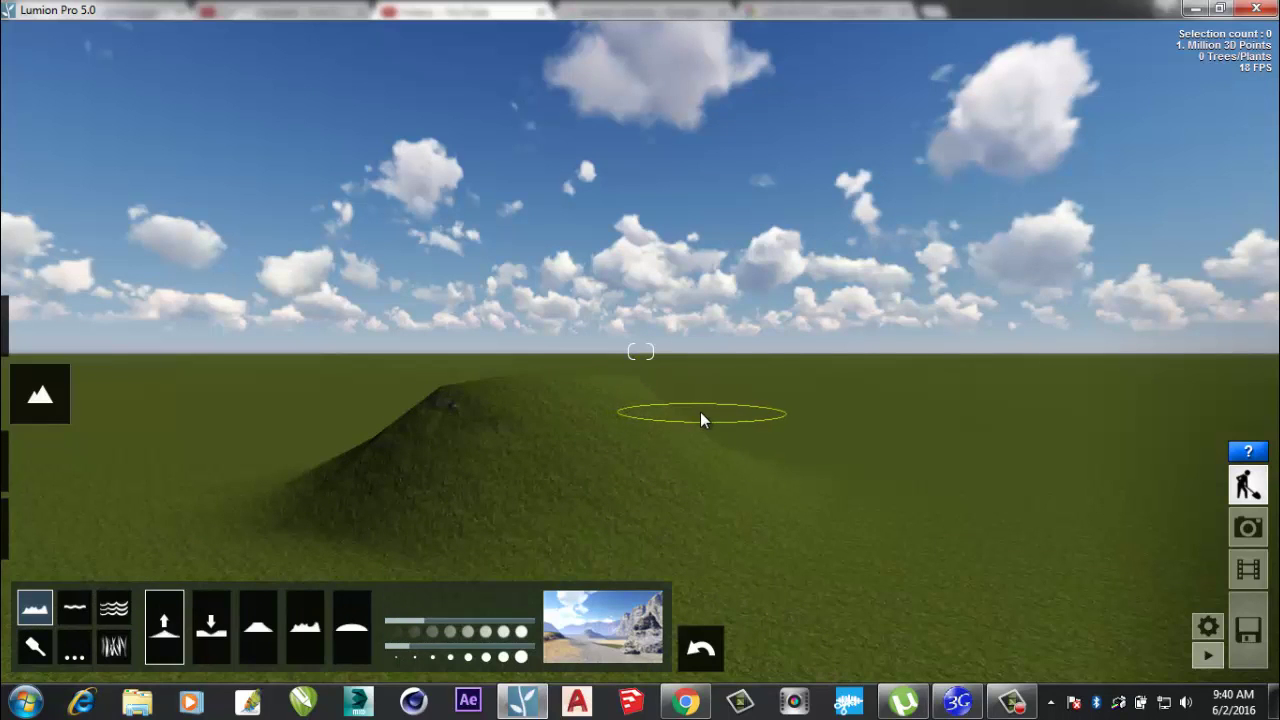
mouse_move(700, 412)
left_mouse_down()
mouse_move(657, 318)
mouse_move(622, 283)
mouse_move(680, 275)
left_mouse_up()
key("s")
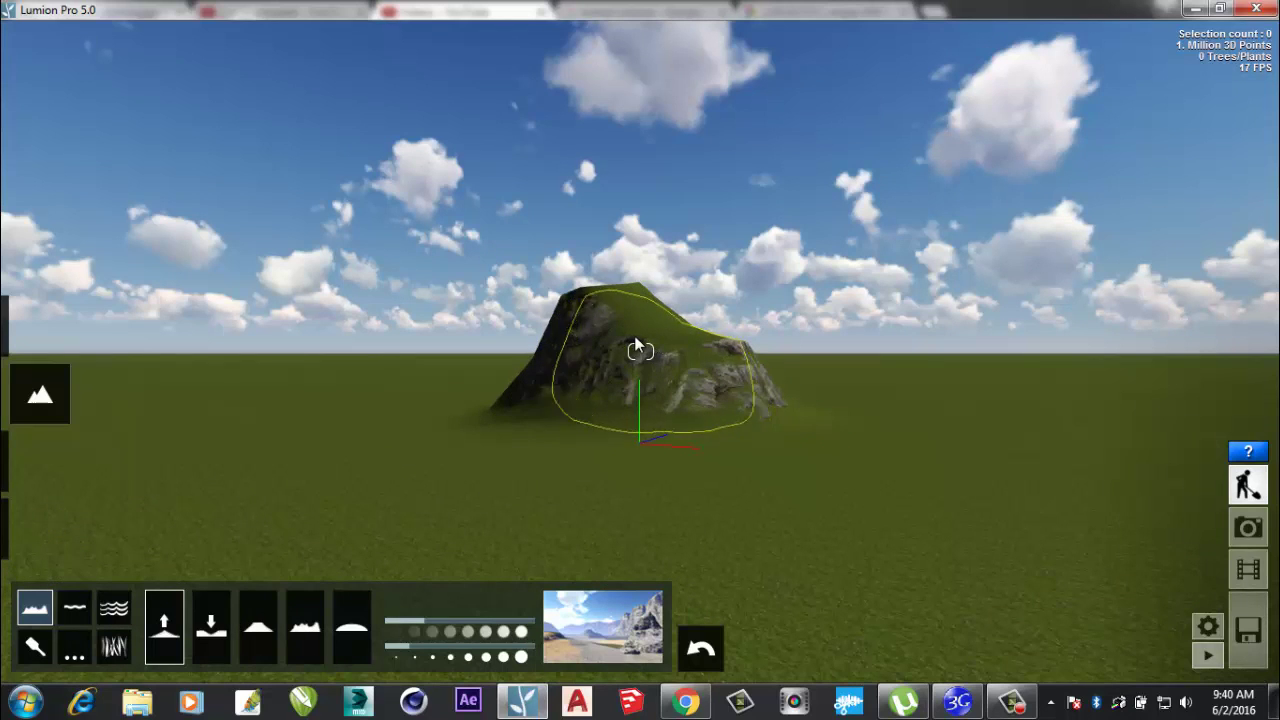
Lower the rocky hill with the Lower brush and soften the remaining bumps with the Smooth brush
left_click(211, 620)
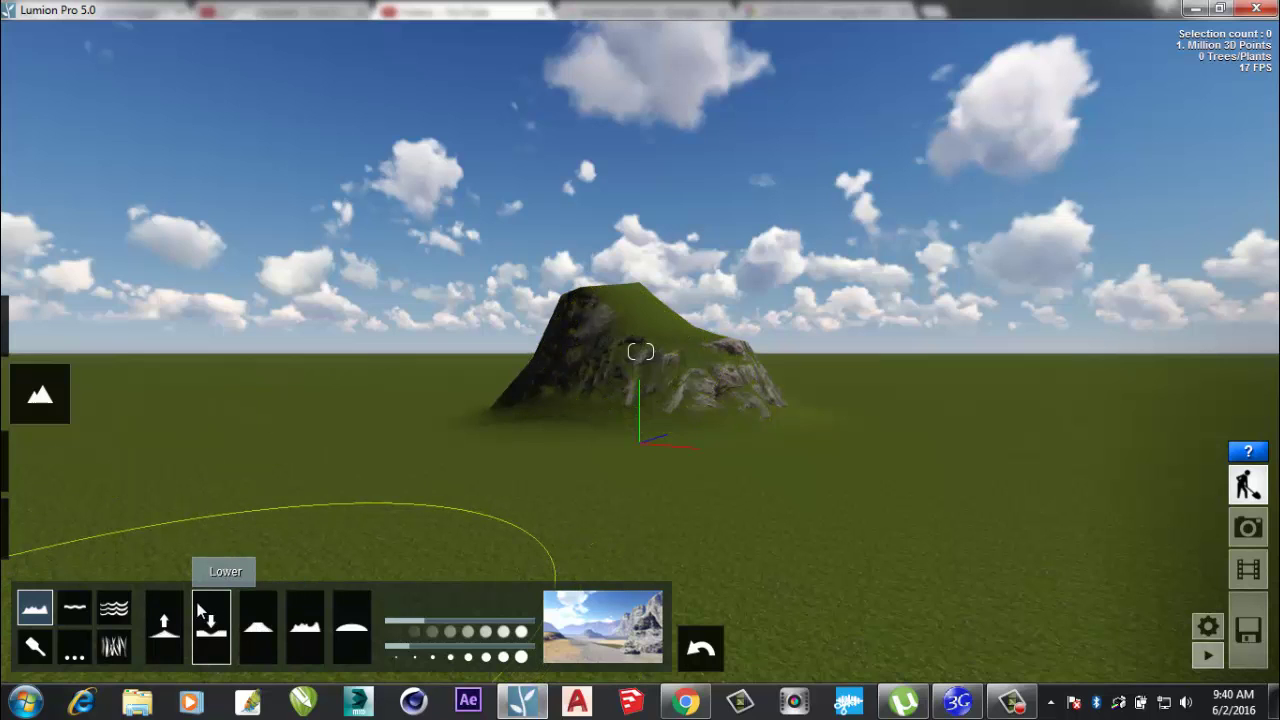
mouse_move(594, 300)
left_mouse_down()
mouse_move(590, 290)
mouse_move(619, 311)
mouse_move(636, 350)
mouse_move(595, 375)
mouse_move(608, 400)
left_mouse_up()
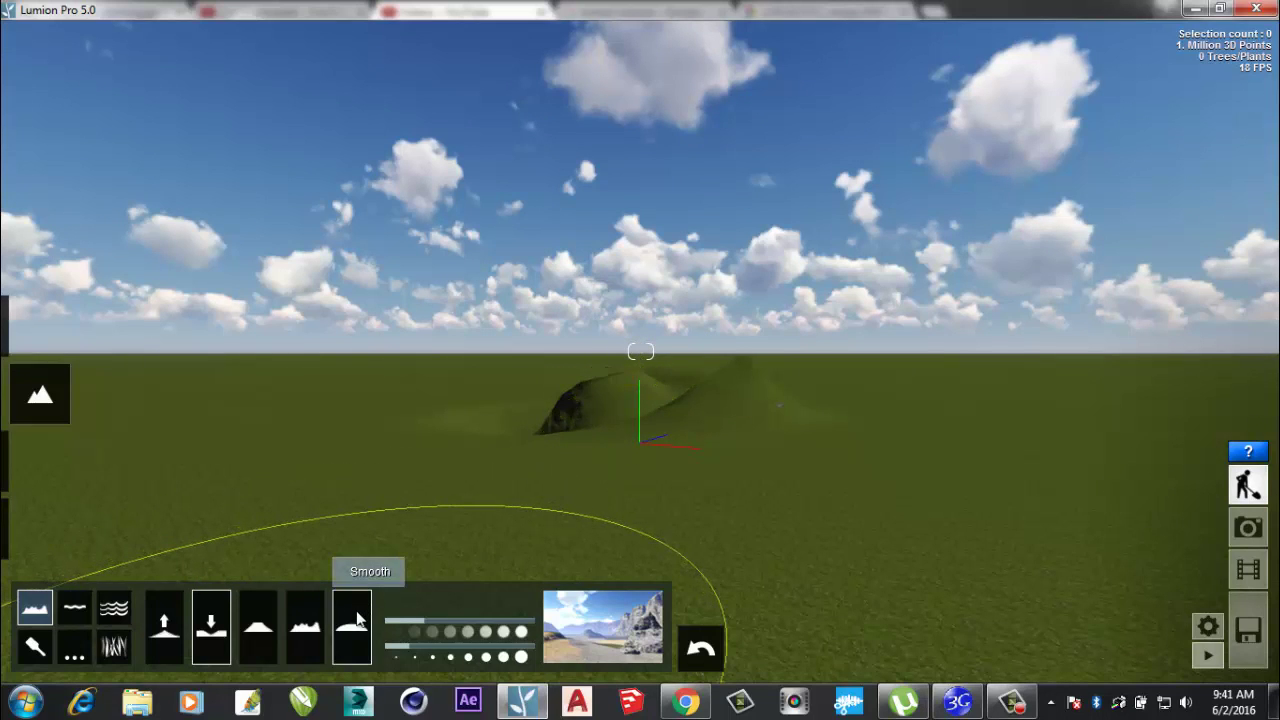
left_click(357, 620)
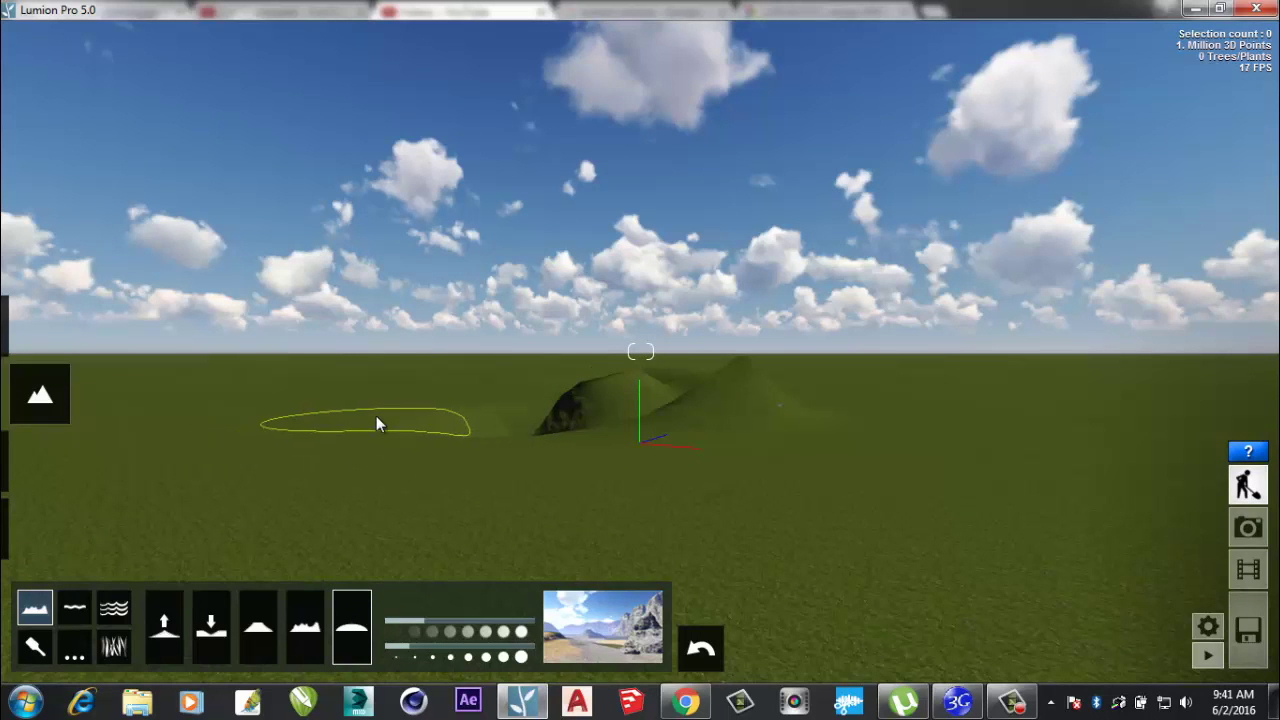
left_click_drag(438, 420, 498, 423)
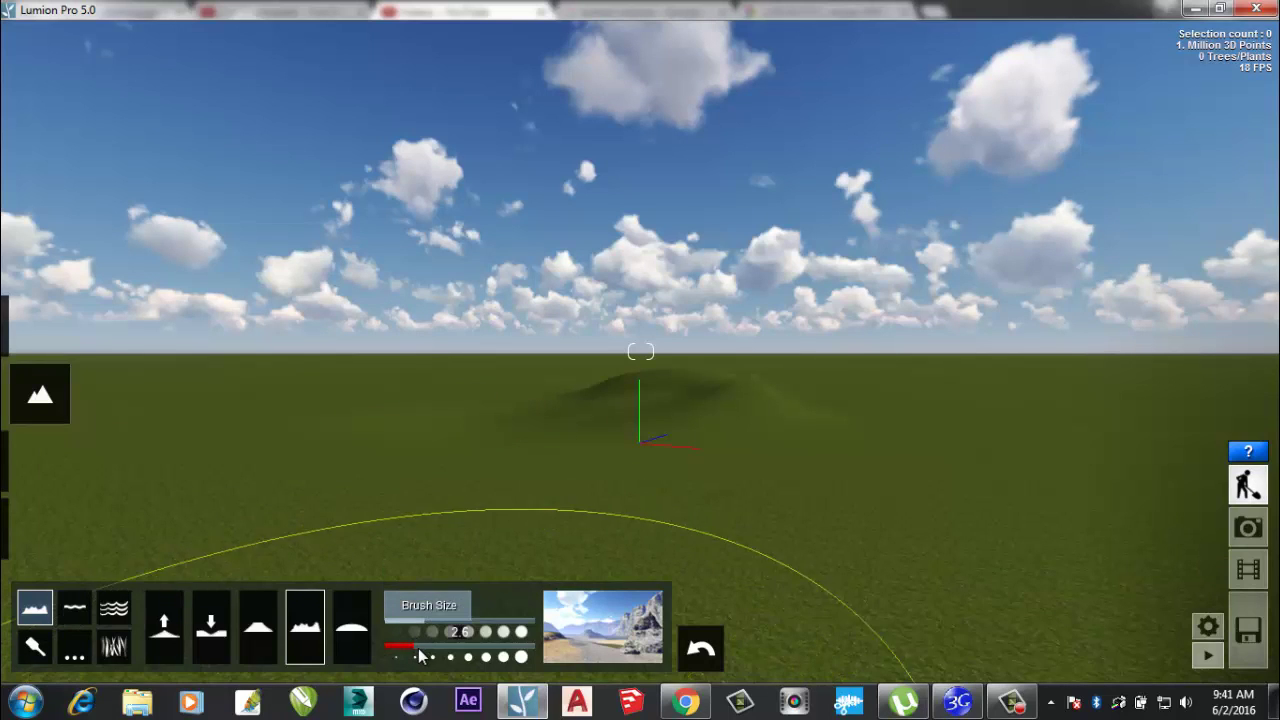
Roughen the ground around the smoothed mound into jagged rocky peaks with the Jitter brush, slightly adjusting its size
left_click_drag(419, 649, 422, 648)
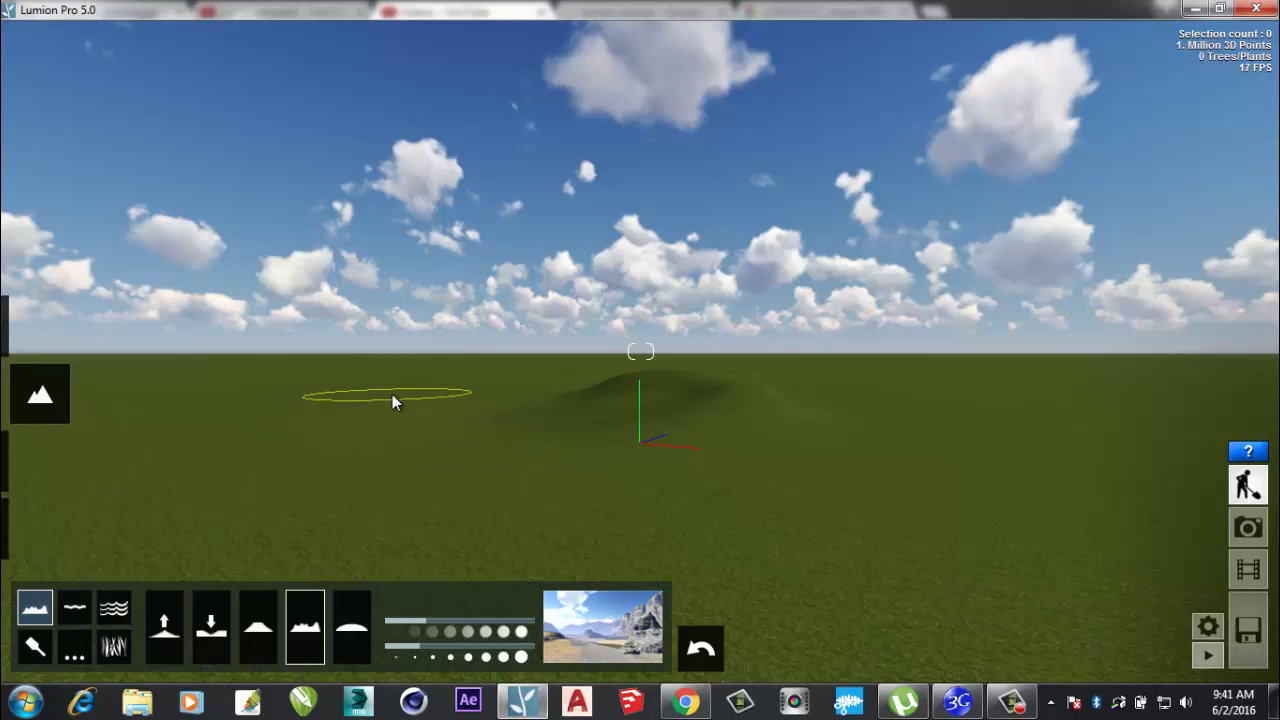
mouse_move(392, 394)
left_mouse_down()
mouse_move(404, 400)
mouse_move(369, 380)
mouse_move(451, 368)
left_mouse_up()
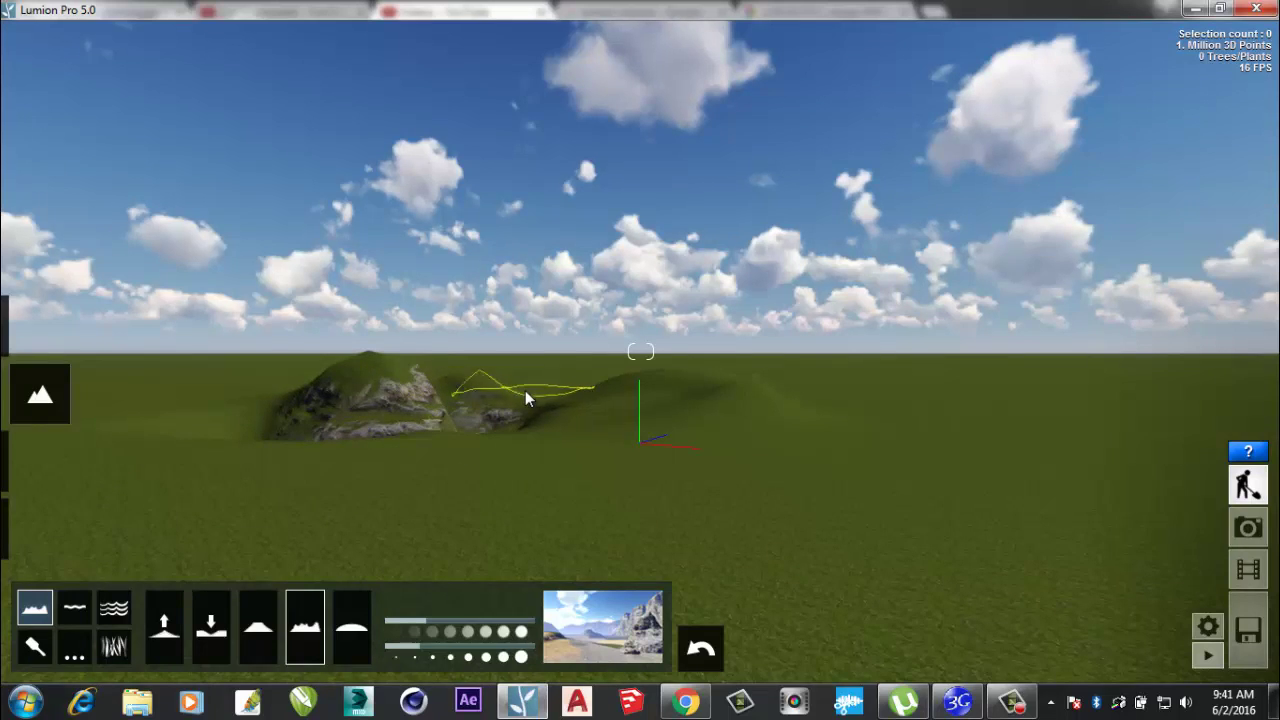
mouse_move(525, 390)
left_mouse_down()
mouse_move(529, 403)
mouse_move(599, 400)
mouse_move(416, 398)
left_mouse_up()
scroll(416, 398, "down", 4)
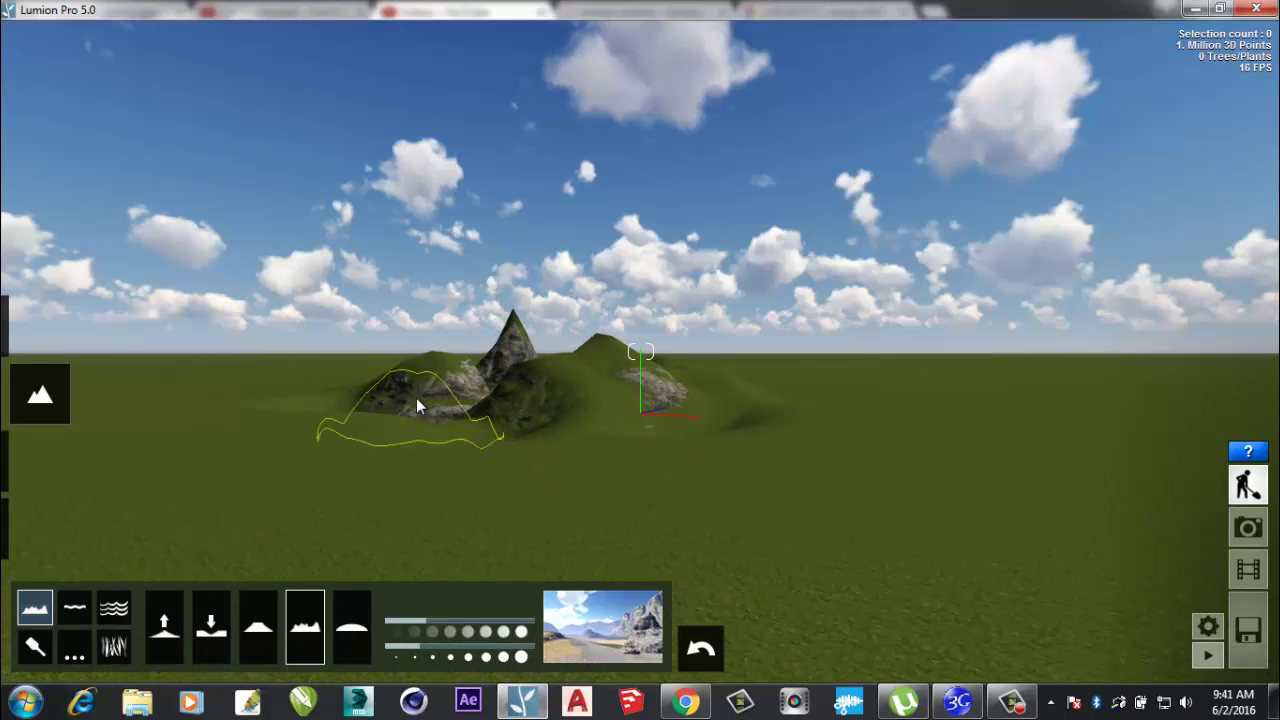
Switch to the imported model tools and activate object placement for the red panel model
mouse_move(44, 386)
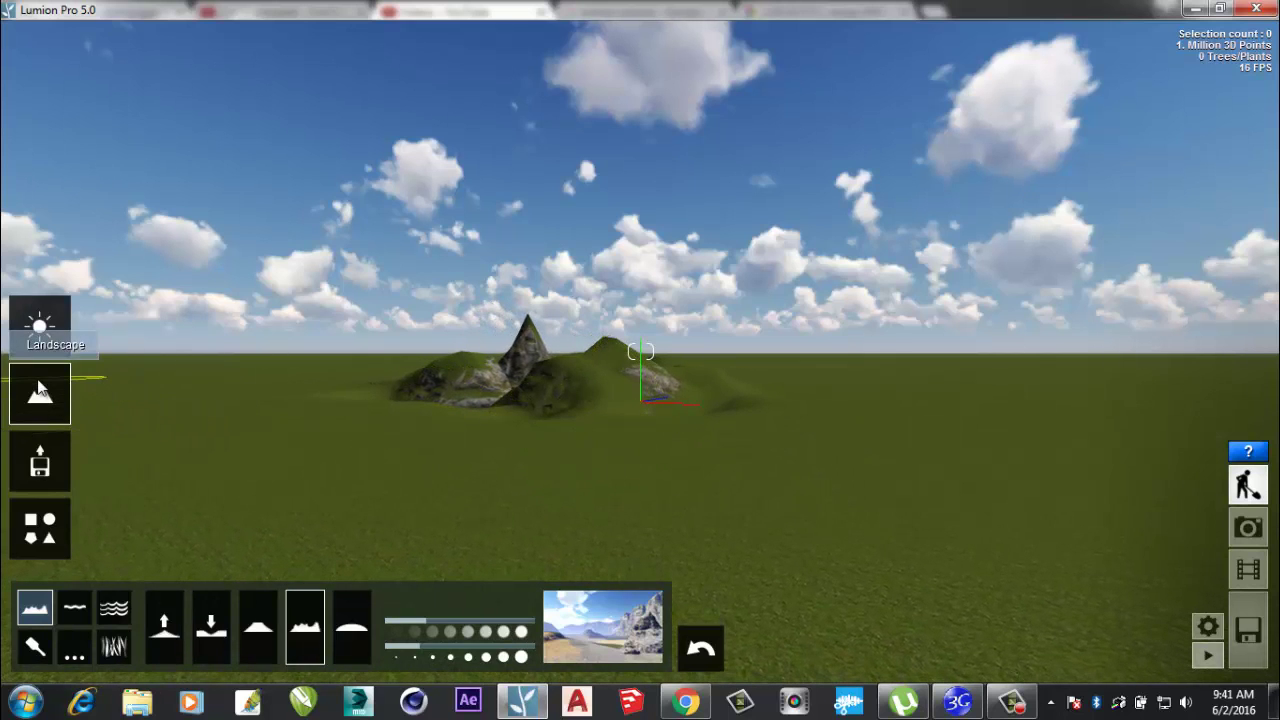
left_click(60, 465)
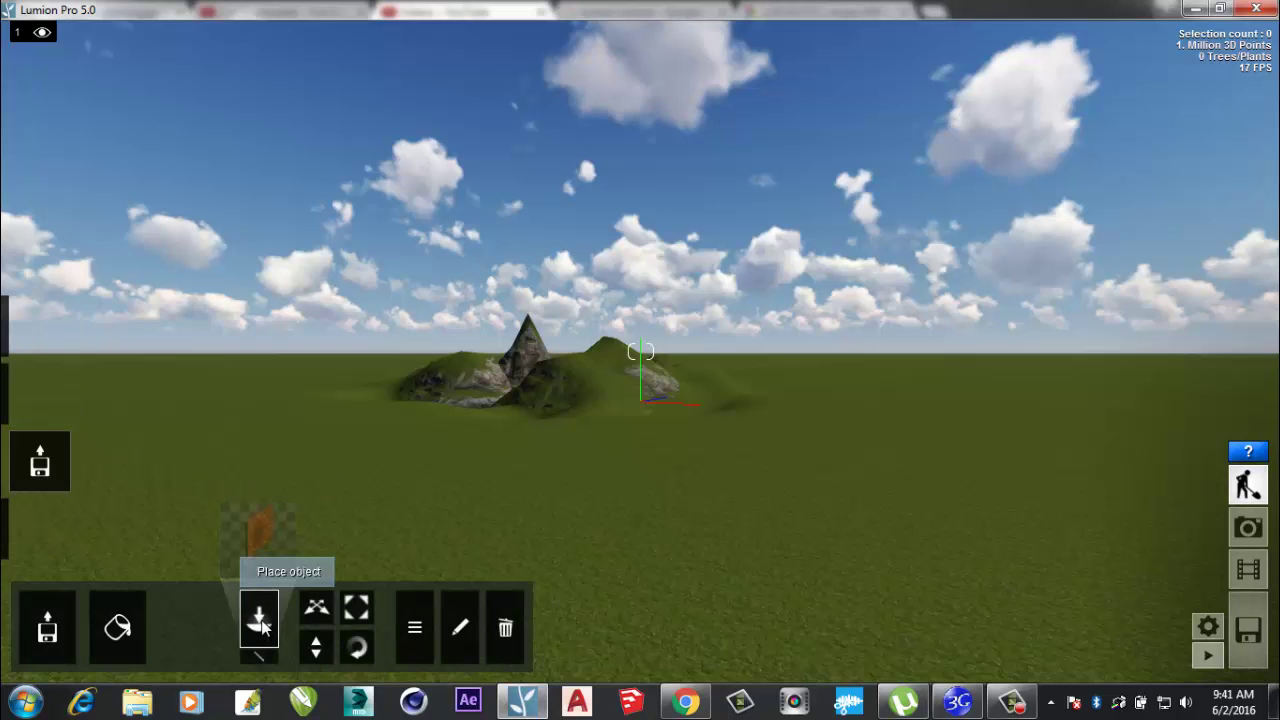
left_click(260, 625)
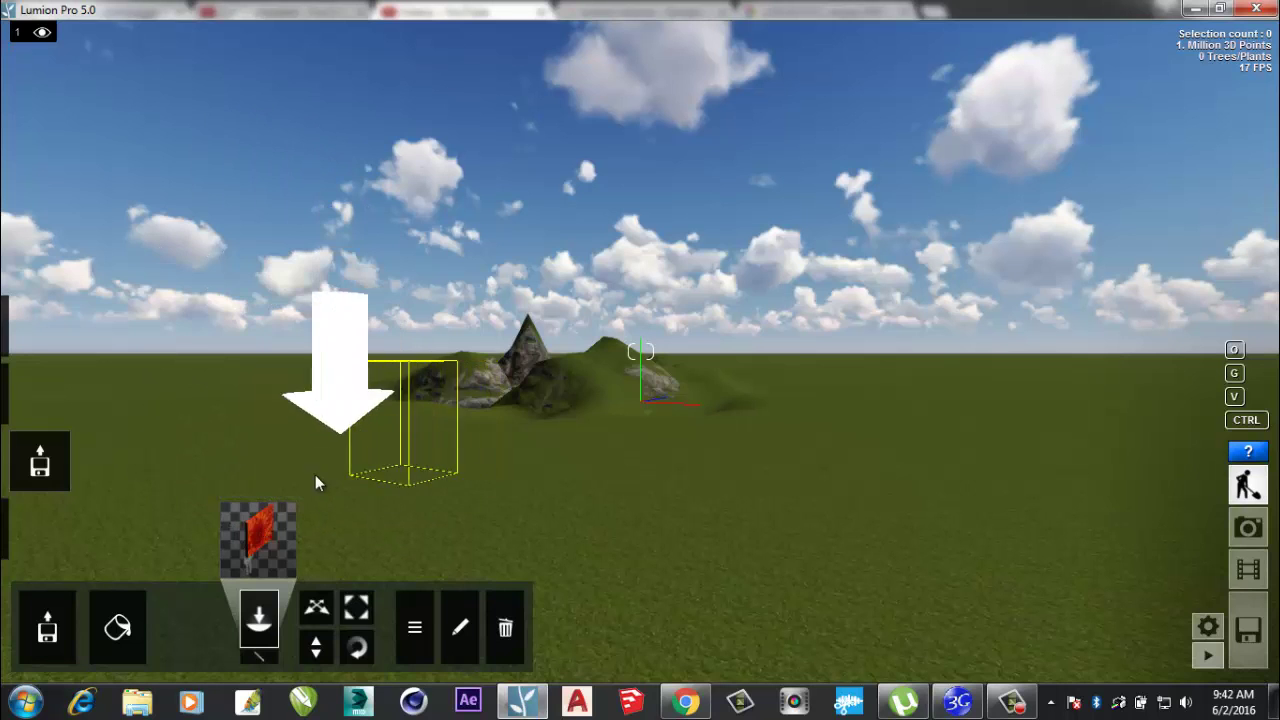
left_click(47, 628)
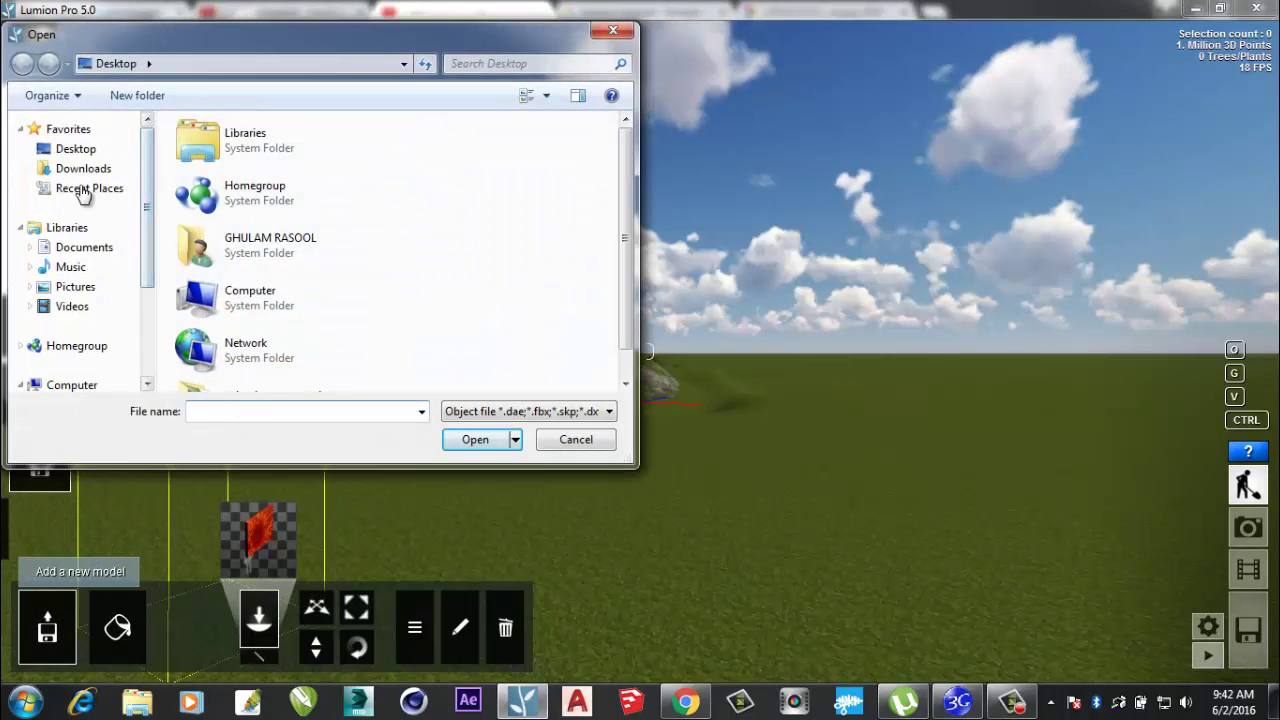
left_click(613, 33)
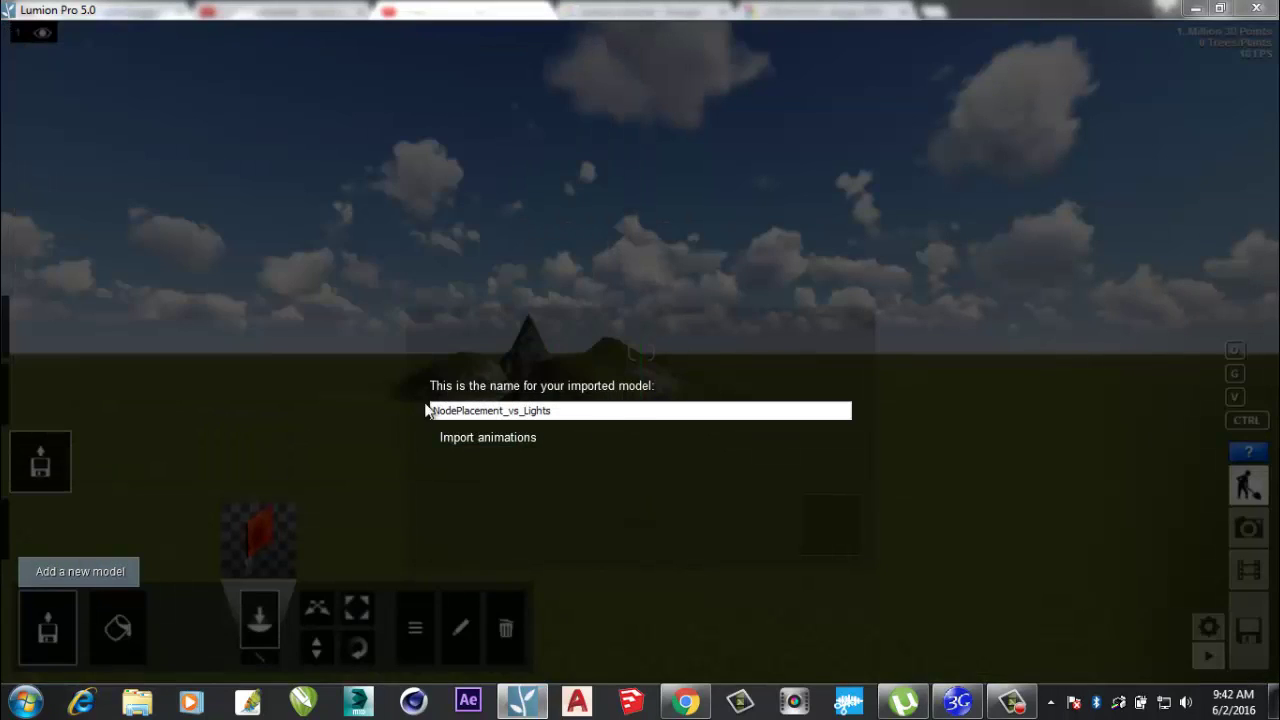
key("Return")
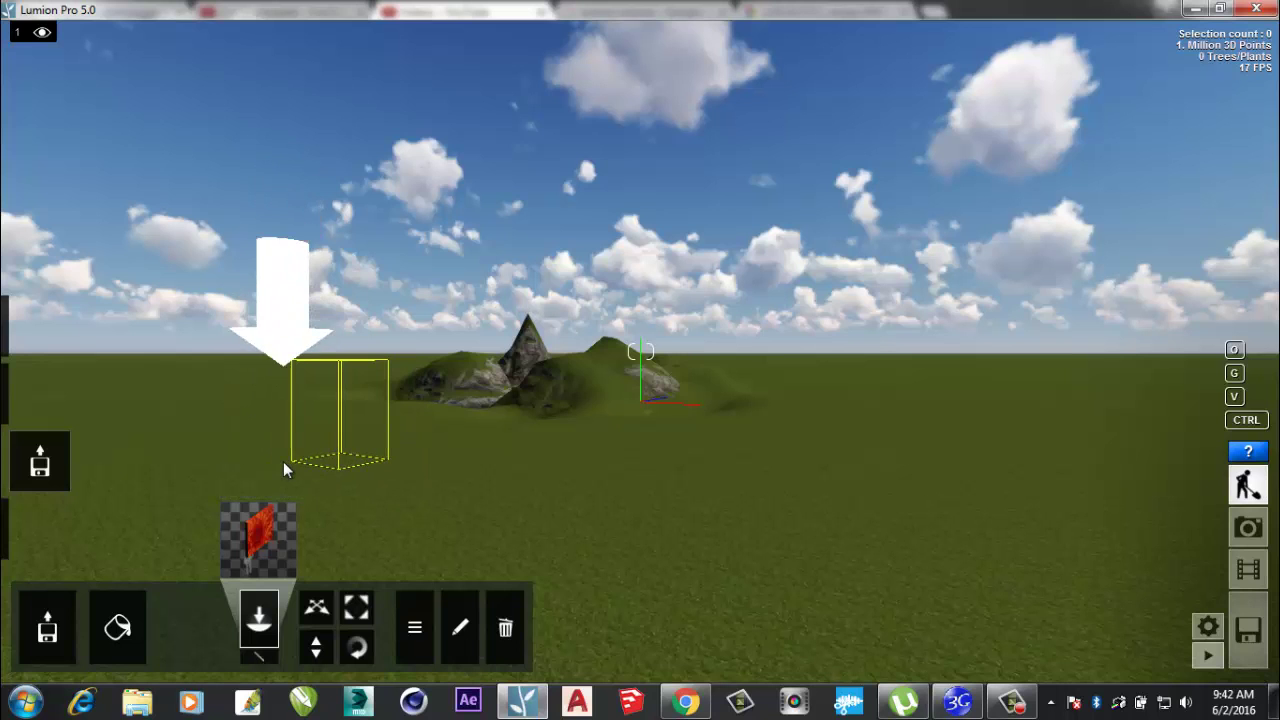
Place the red panel model on the grass beside the rocky hills and inspect it from close up
left_click(283, 461)
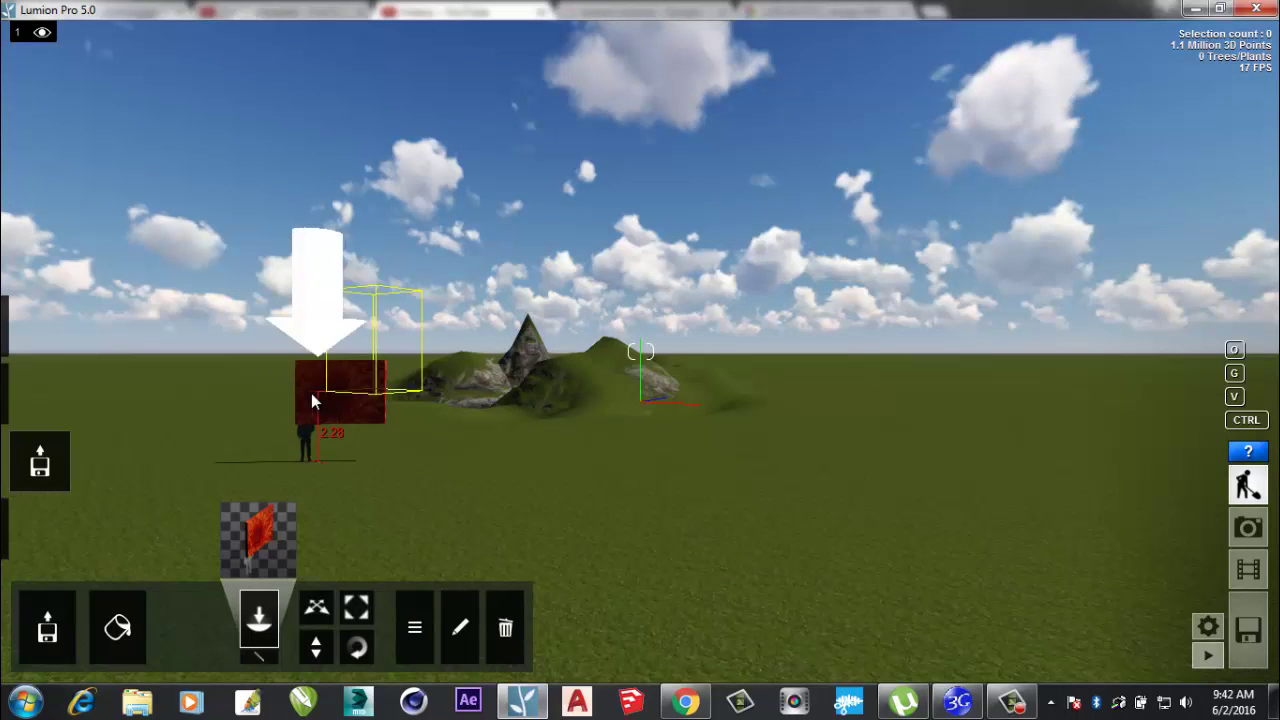
key("w")
key("w")
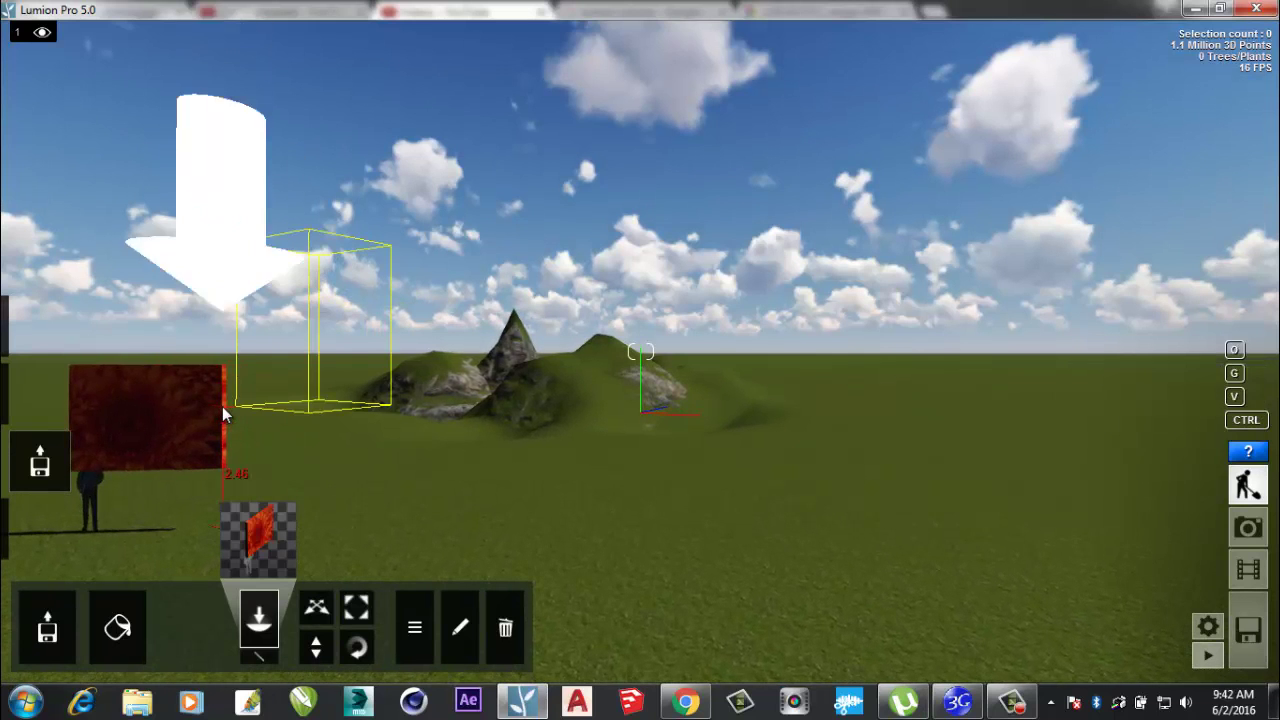
mouse_move(222, 406)
right_mouse_down()
mouse_move(218, 422)
mouse_move(222, 406)
right_mouse_up()
key("w")
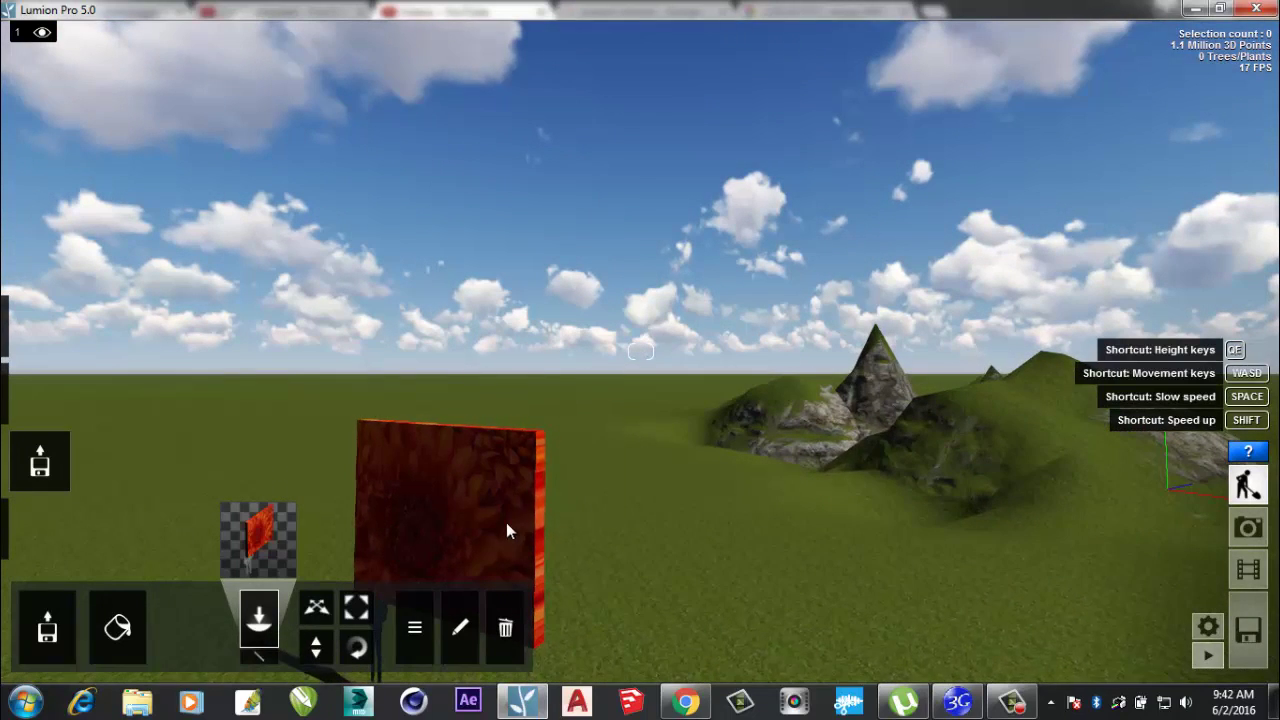
key("s")
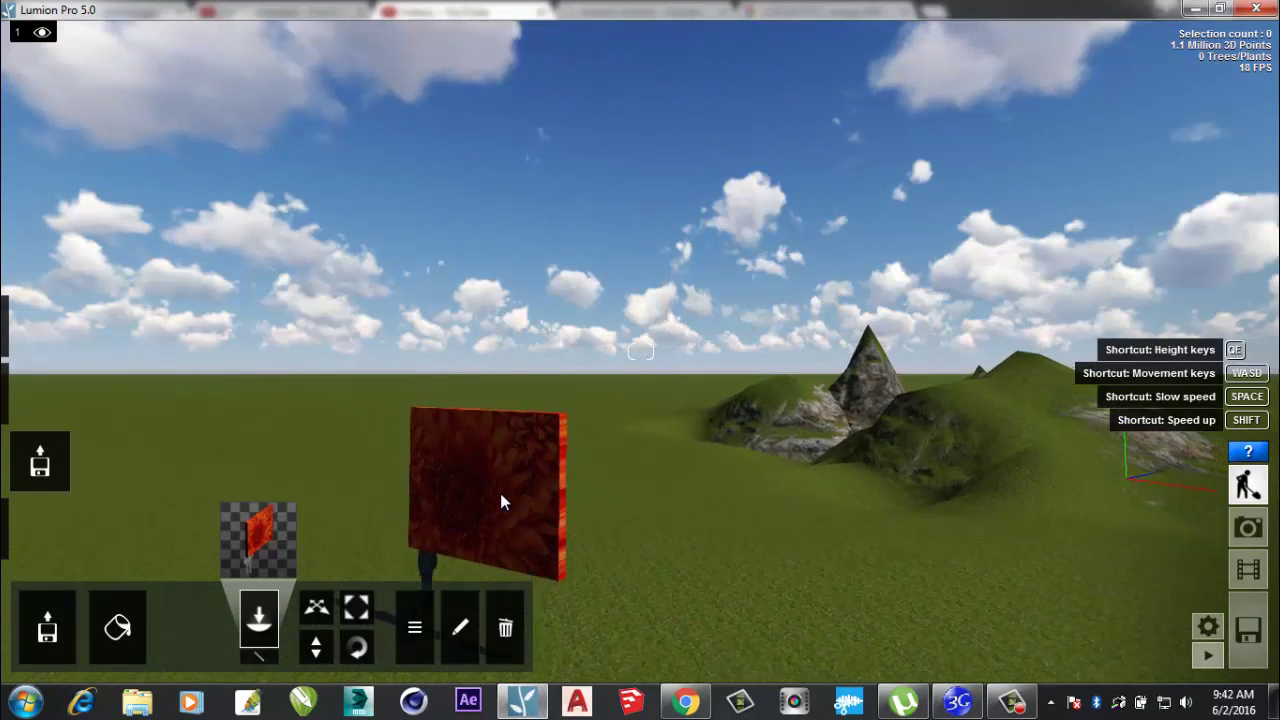
left_click(468, 478)
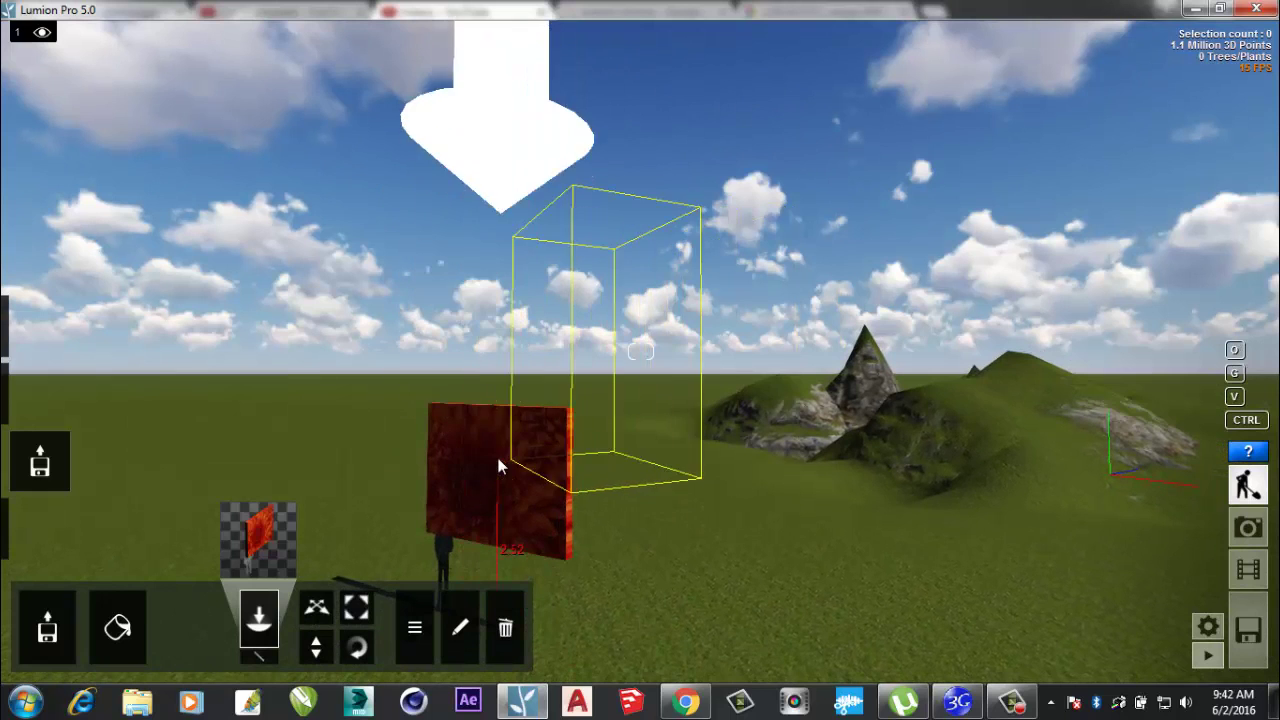
Switch to nature objects, choose the AfricanOlive_RT tree and place three of them on the grass behind the red panel
left_click(108, 636)
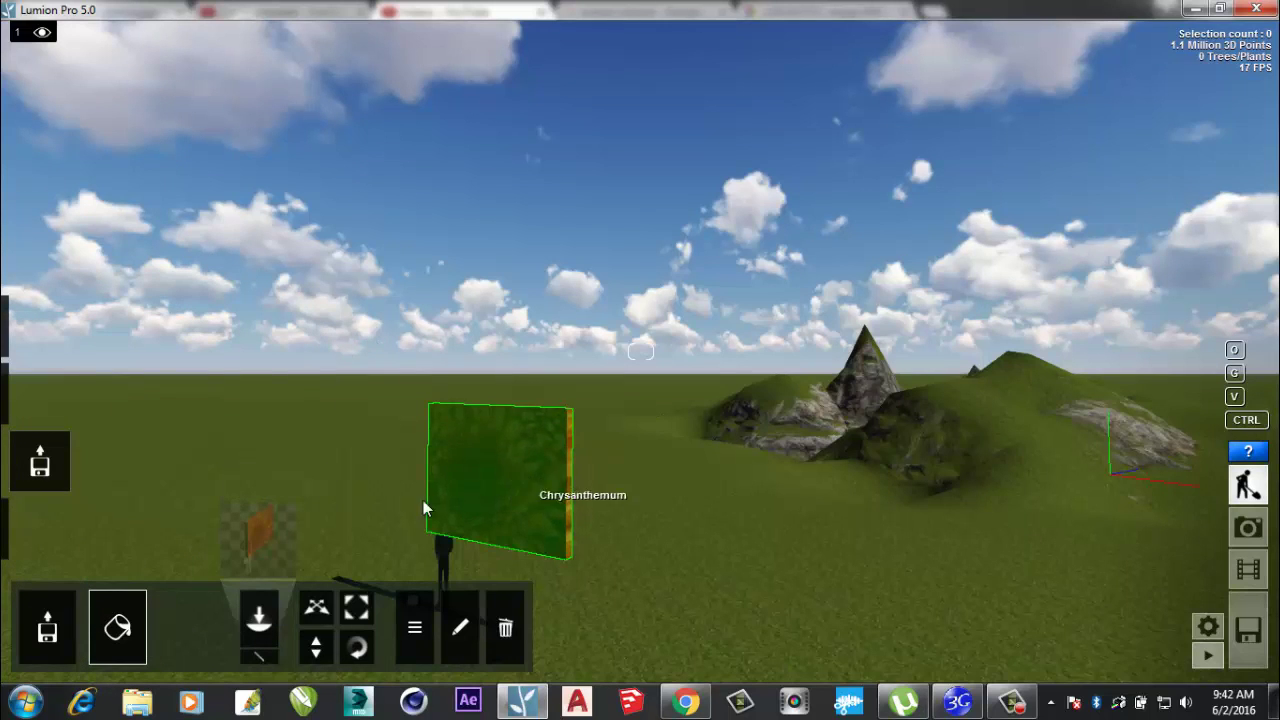
mouse_move(40, 460)
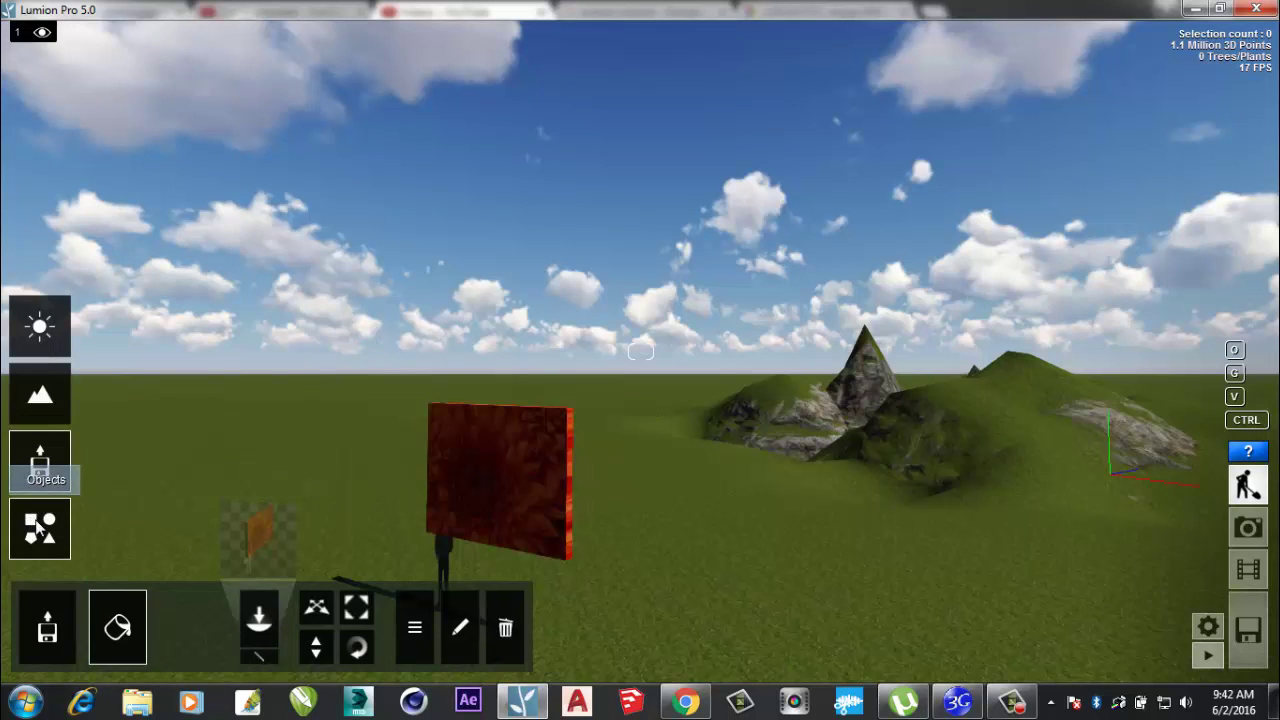
left_click(36, 524)
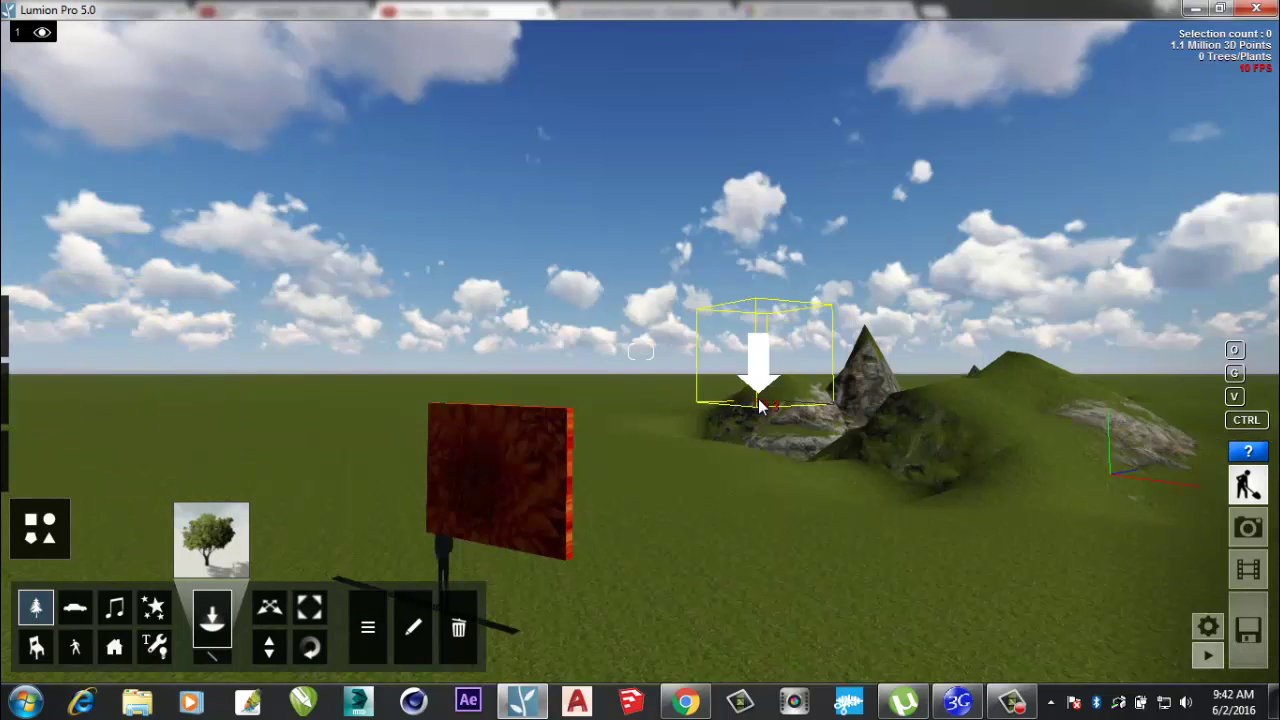
mouse_move(45, 530)
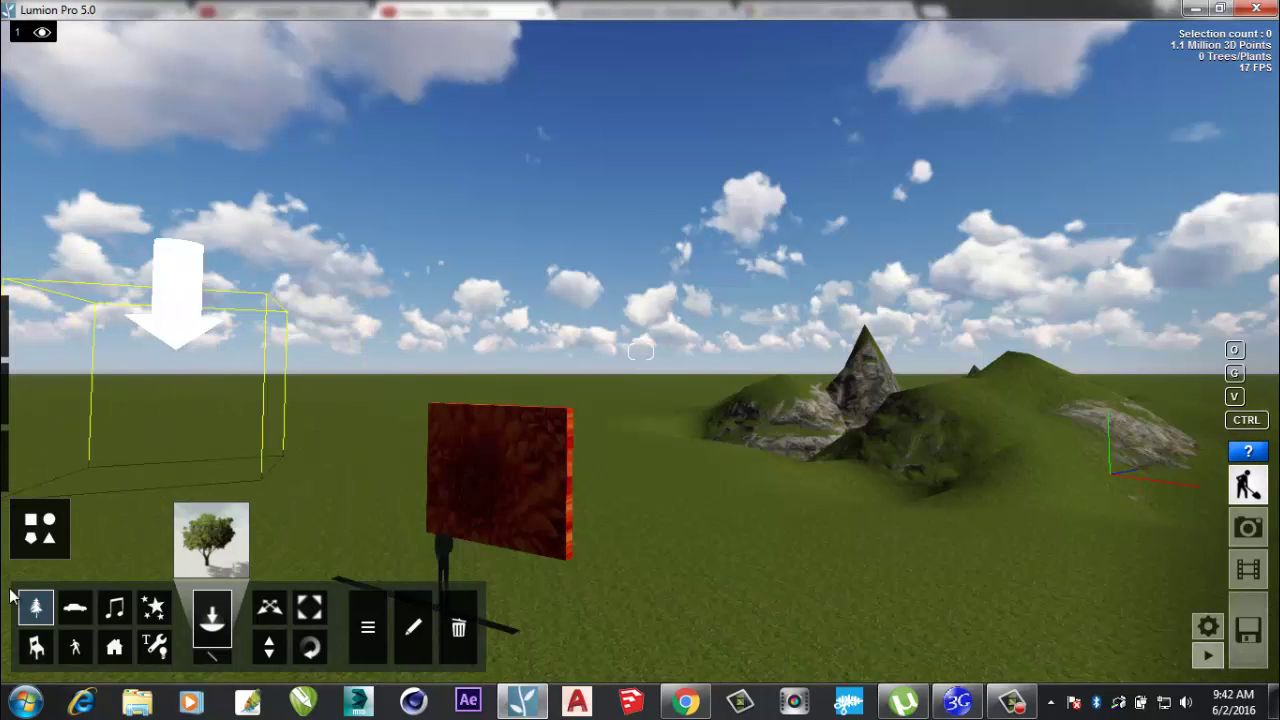
left_click(214, 541)
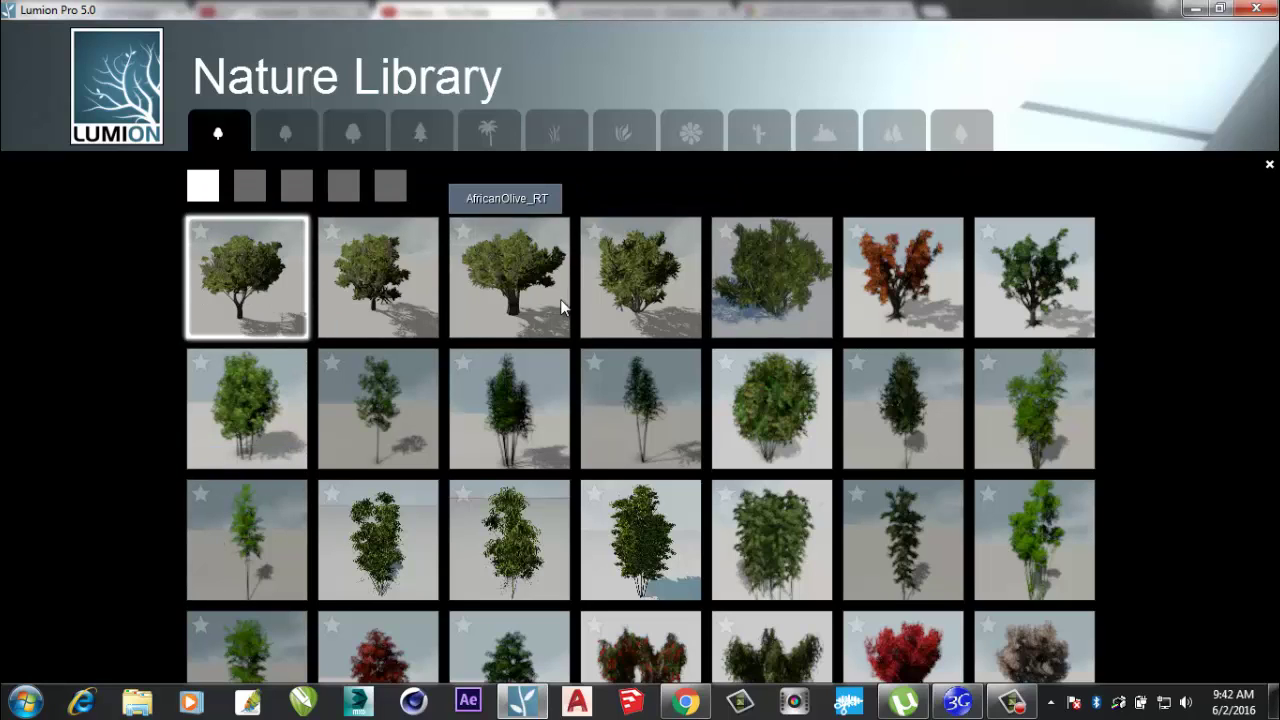
left_click(511, 286)
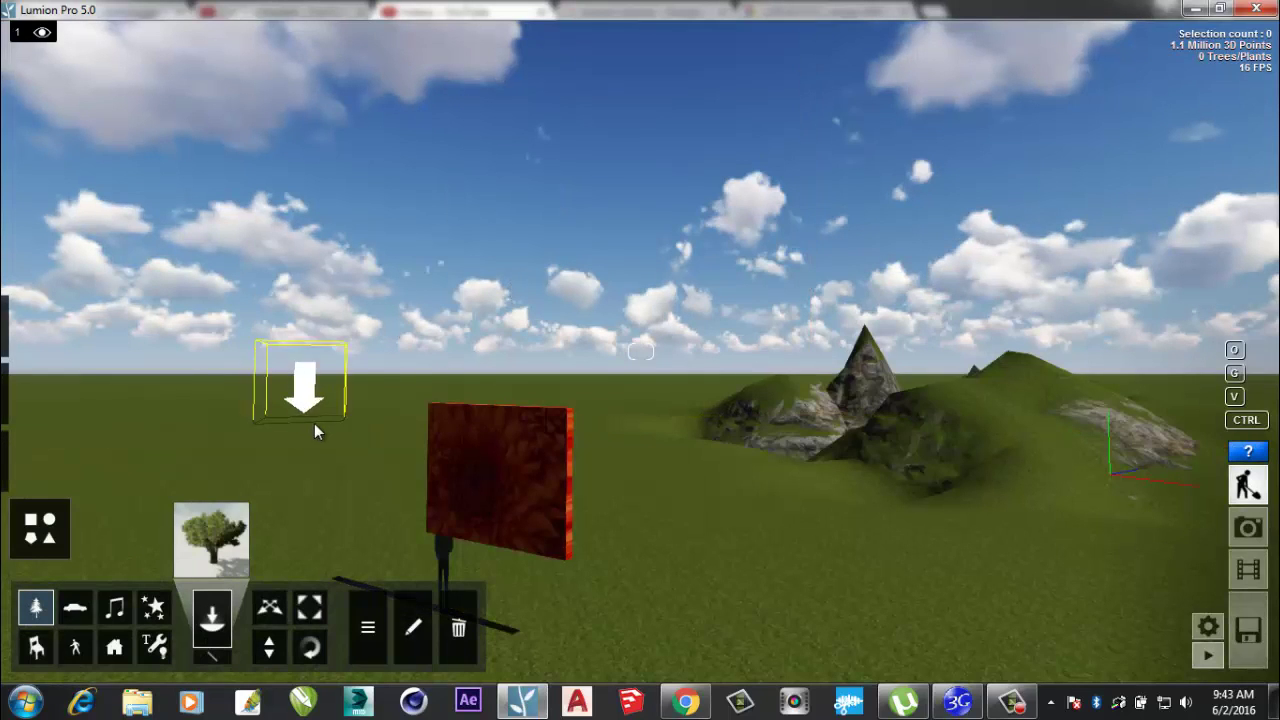
left_click(330, 420)
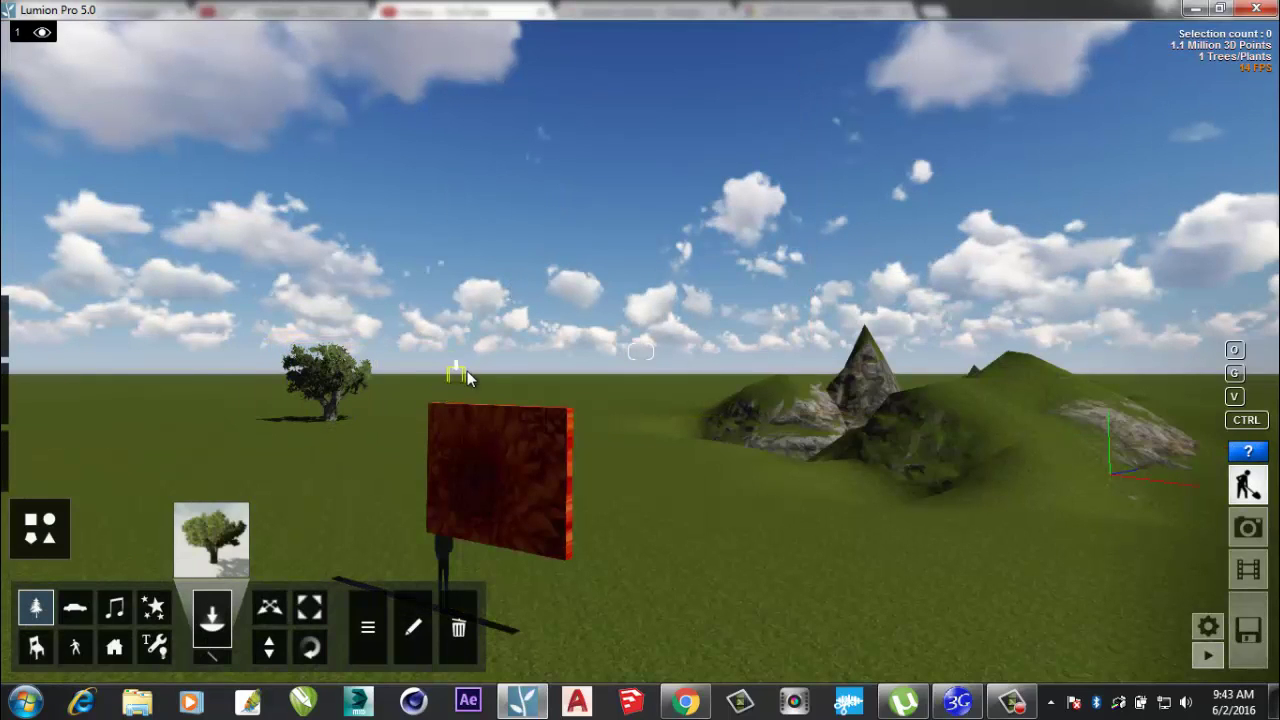
left_click(250, 437)
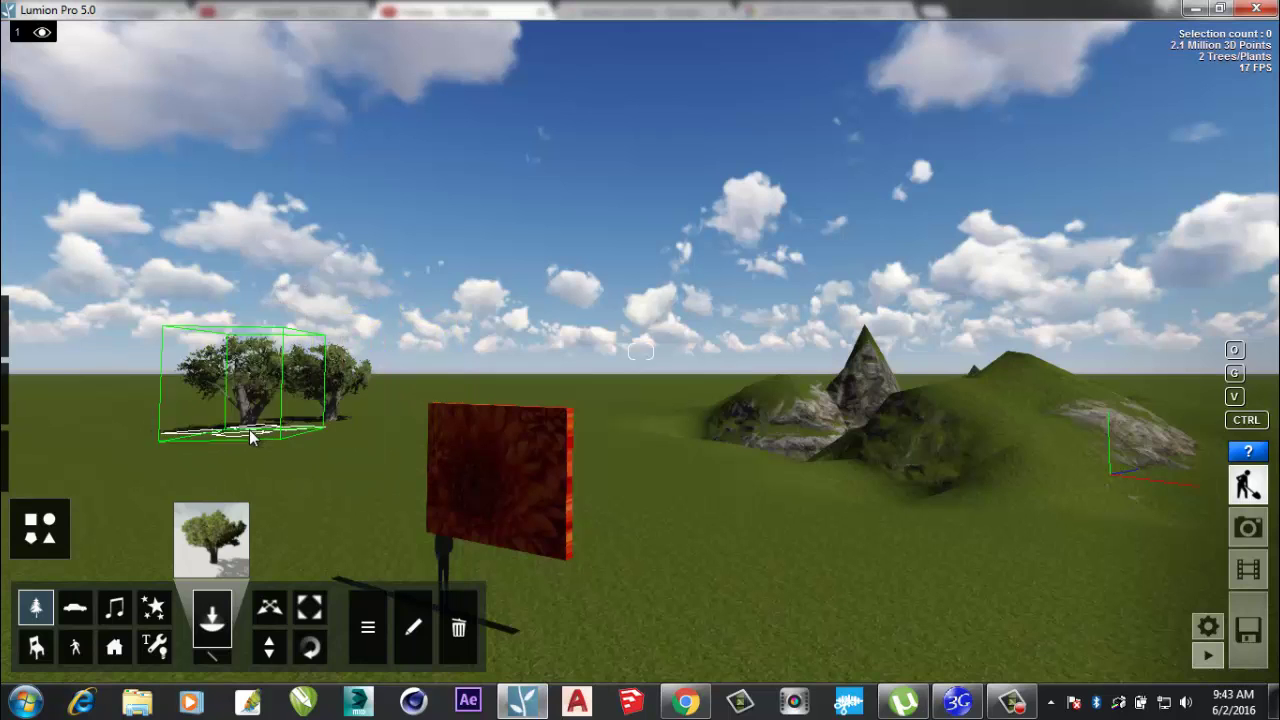
left_click(302, 446)
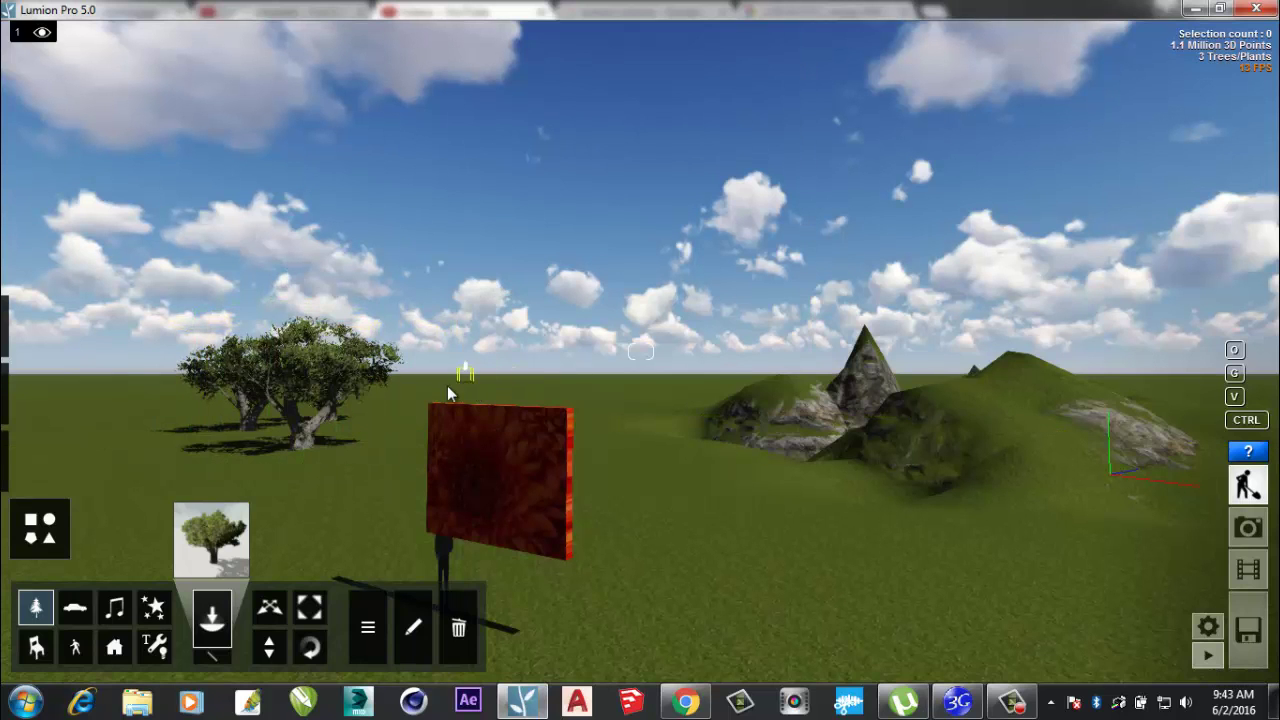
Choose a slender green bamboo from the nature library and place several on the distant grass behind the red panel
left_click(211, 538)
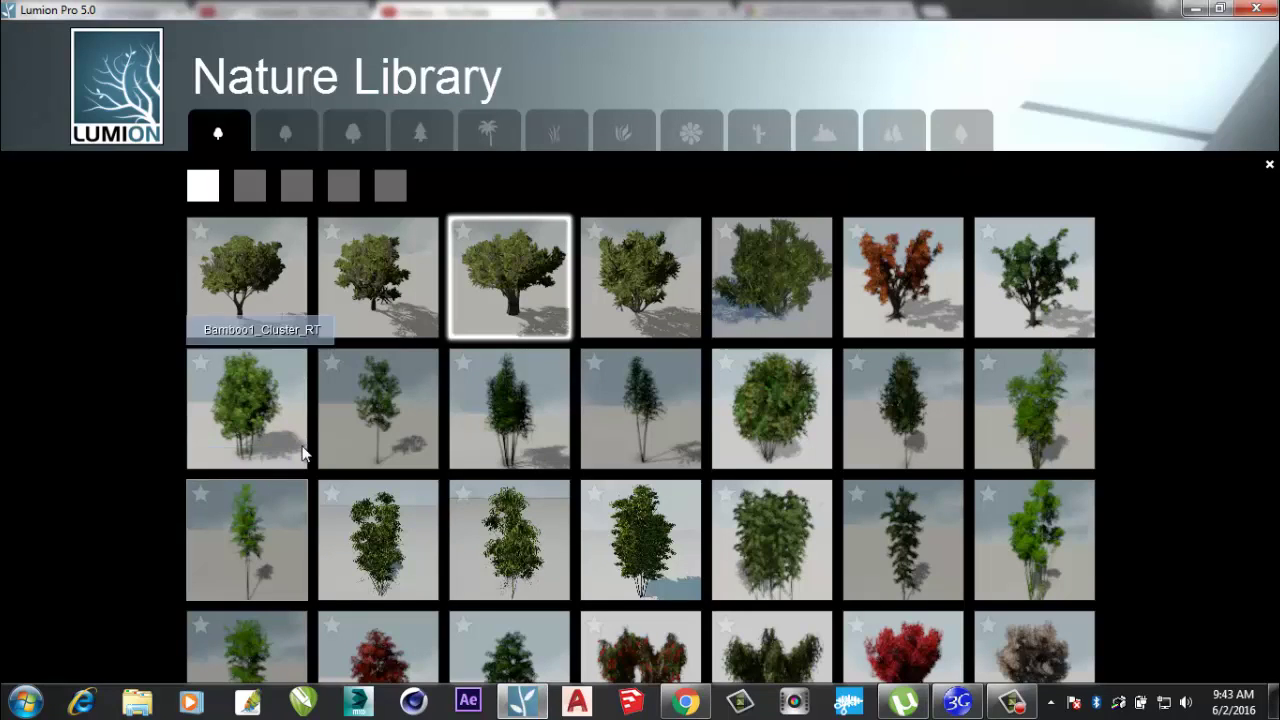
left_click(1025, 410)
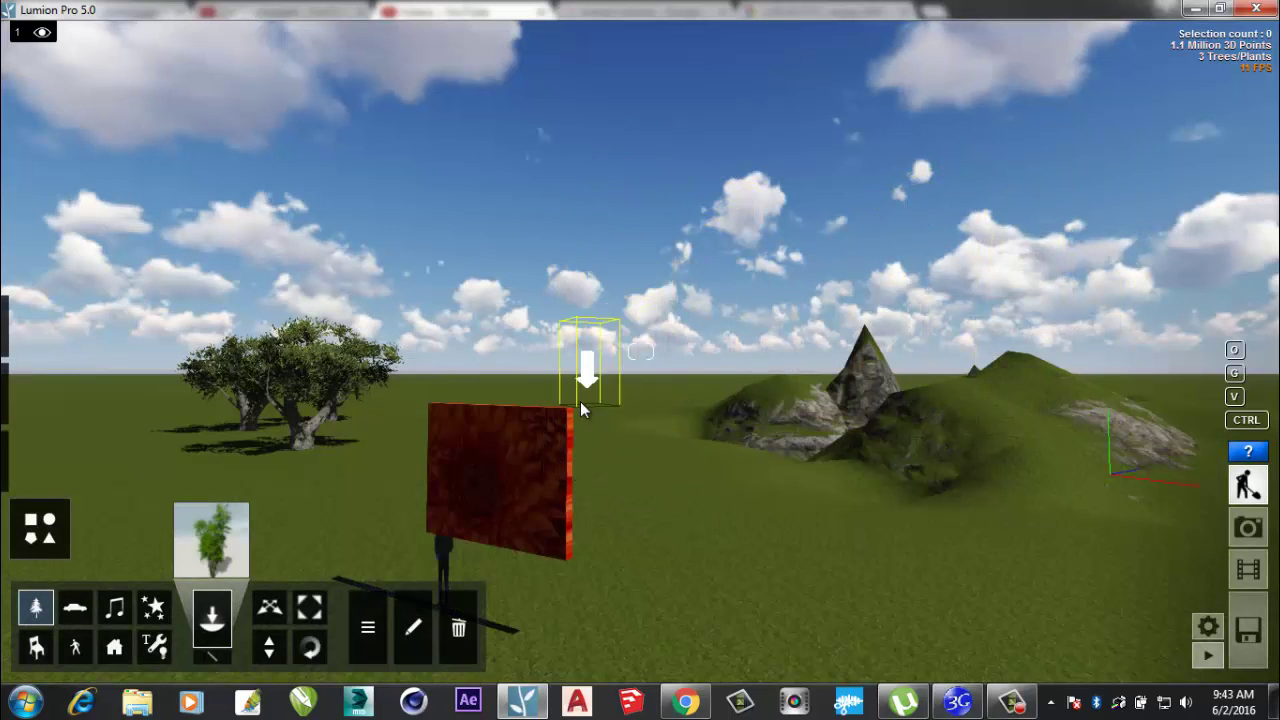
left_click(580, 401)
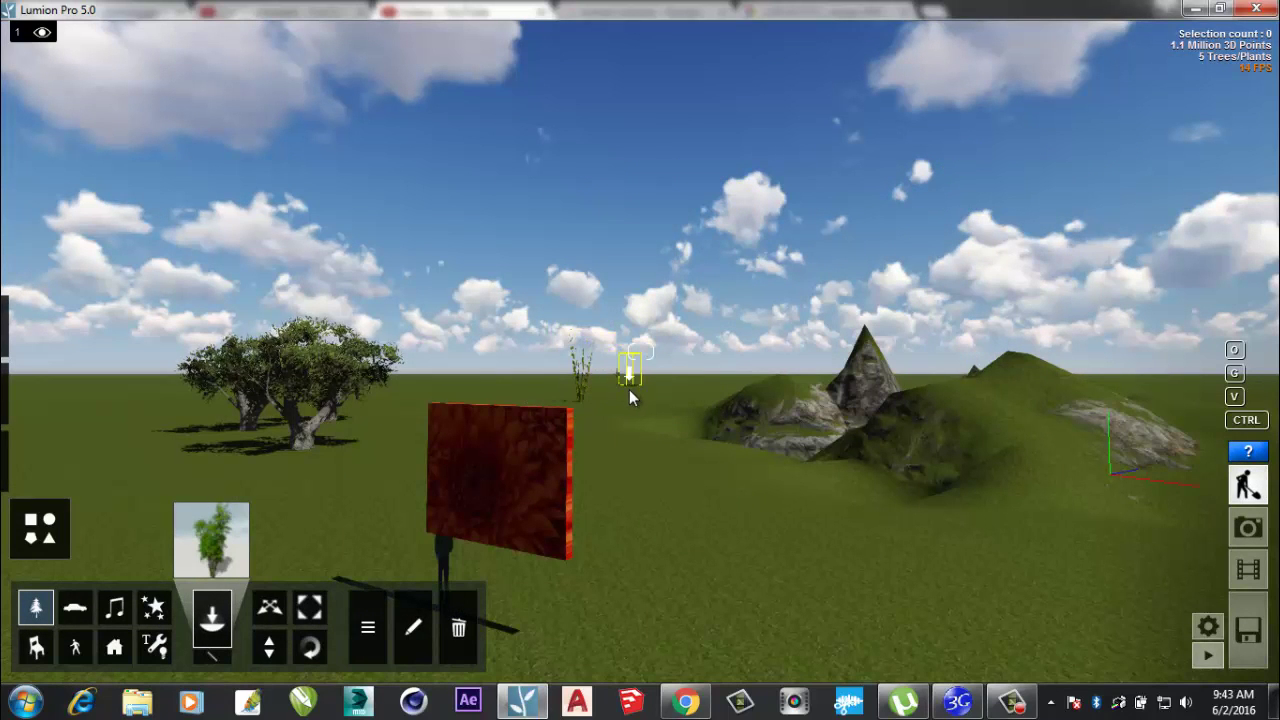
left_click(625, 399)
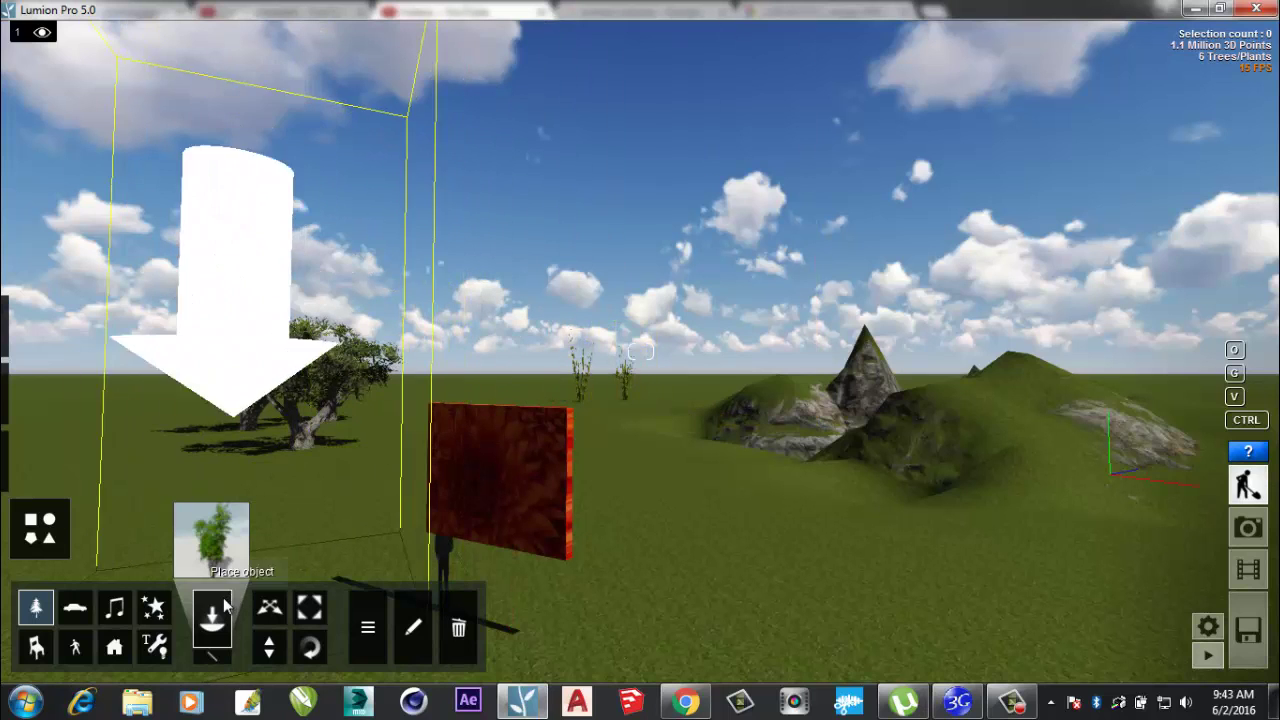
Browse the nature library to the palms, choose a leaning green palm and place it on the grass before the rocky hills
left_click(212, 545)
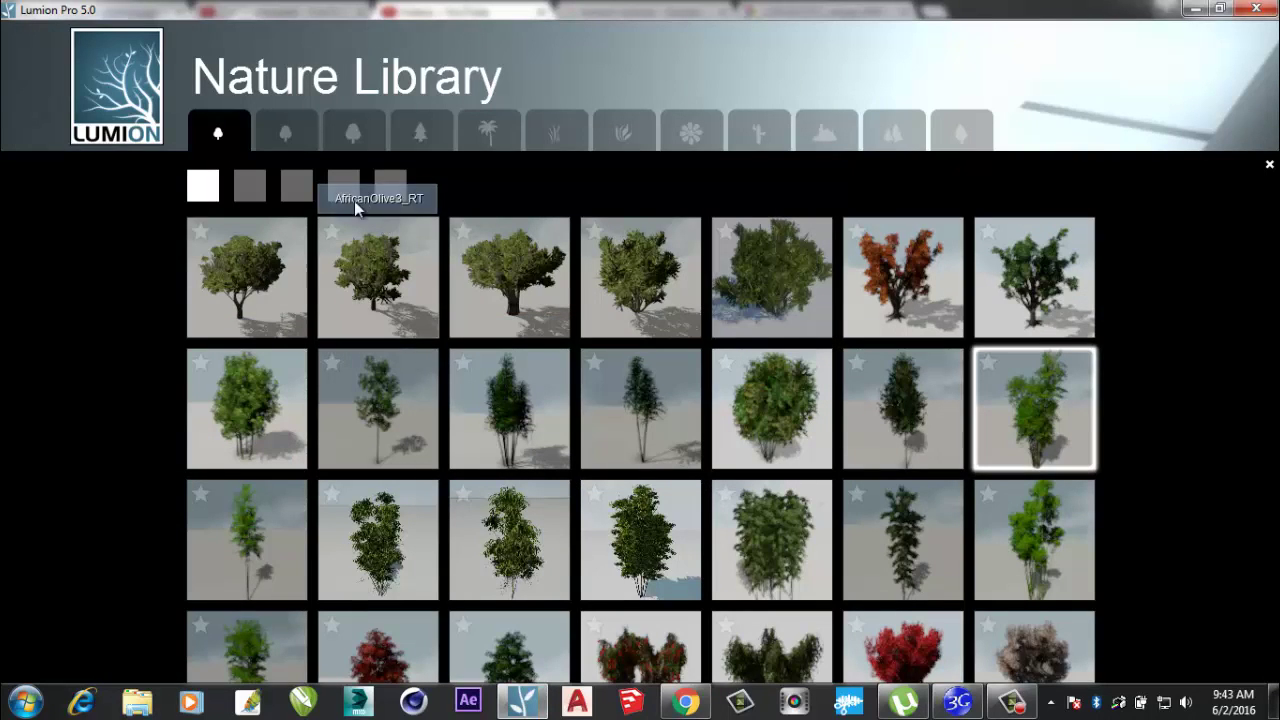
left_click(255, 186)
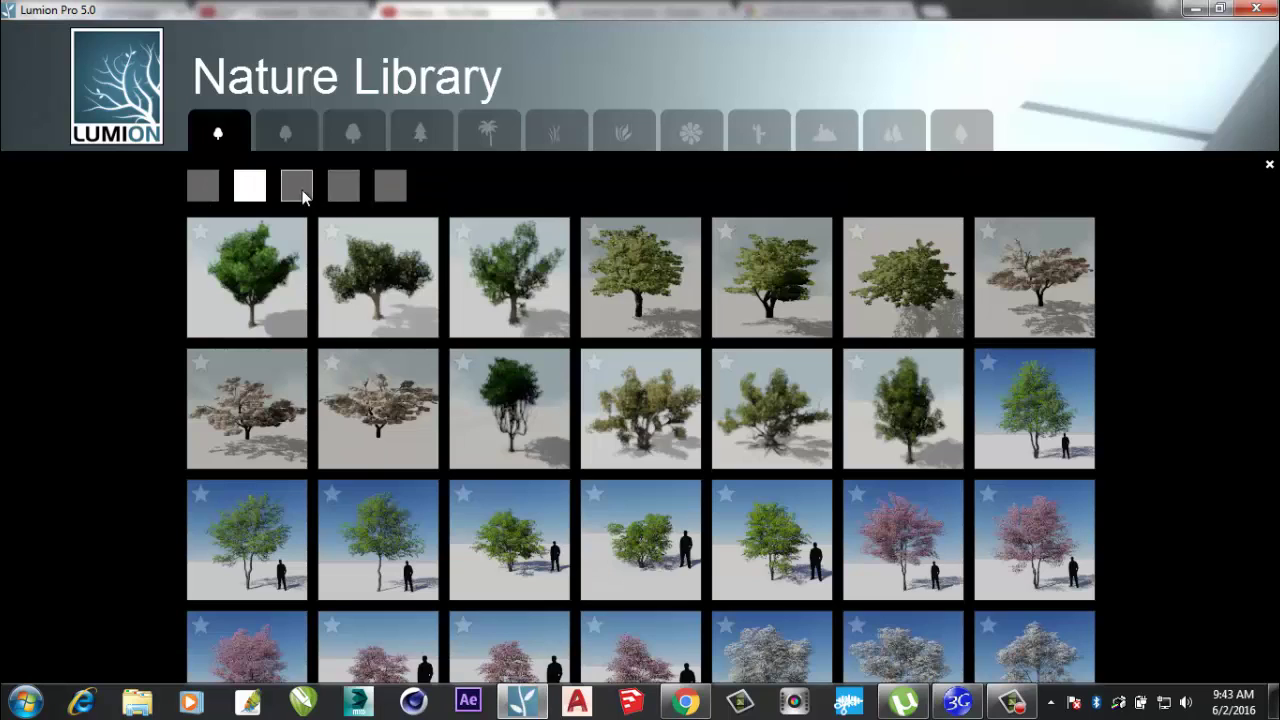
left_click(297, 186)
left_click(343, 186)
left_click(415, 133)
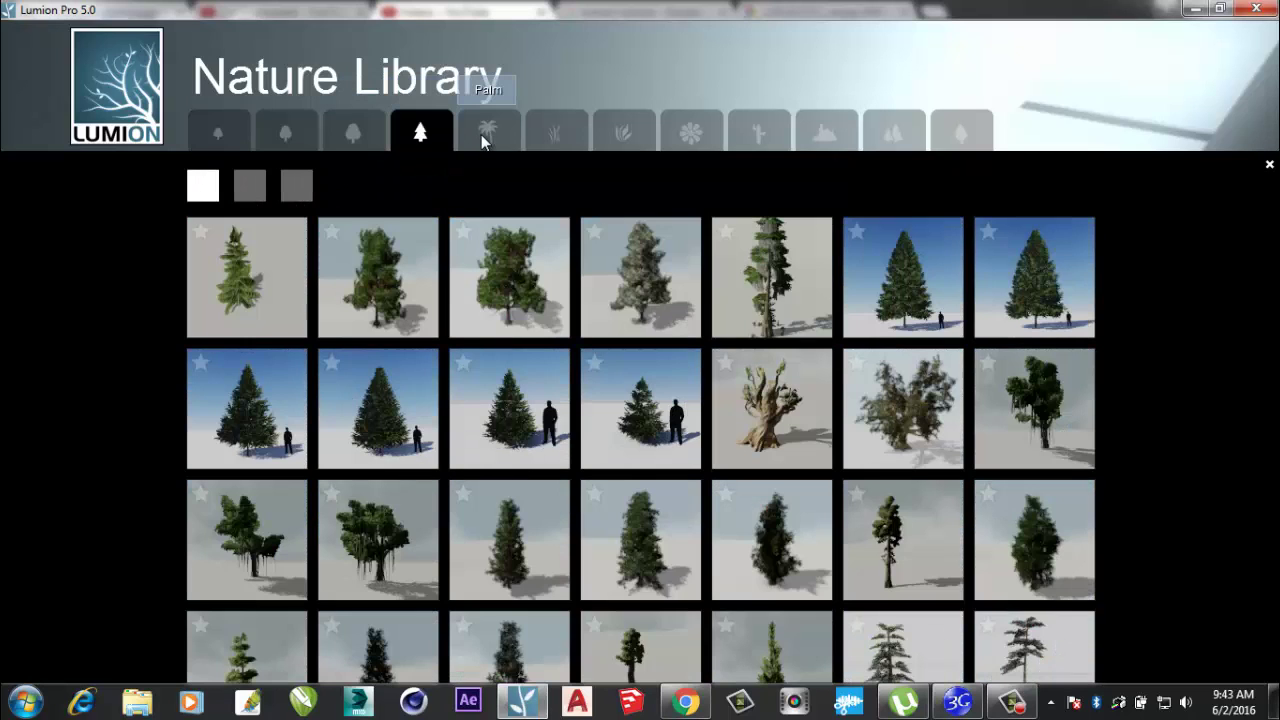
left_click(478, 138)
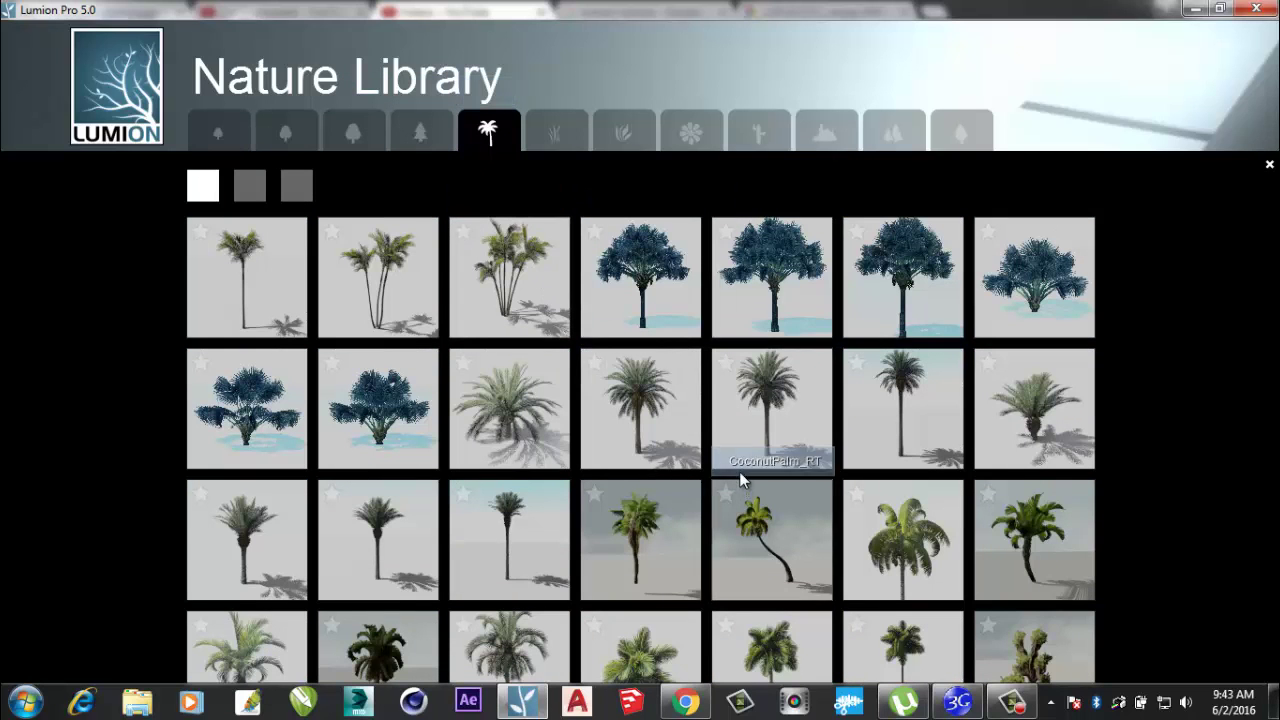
left_click(1035, 542)
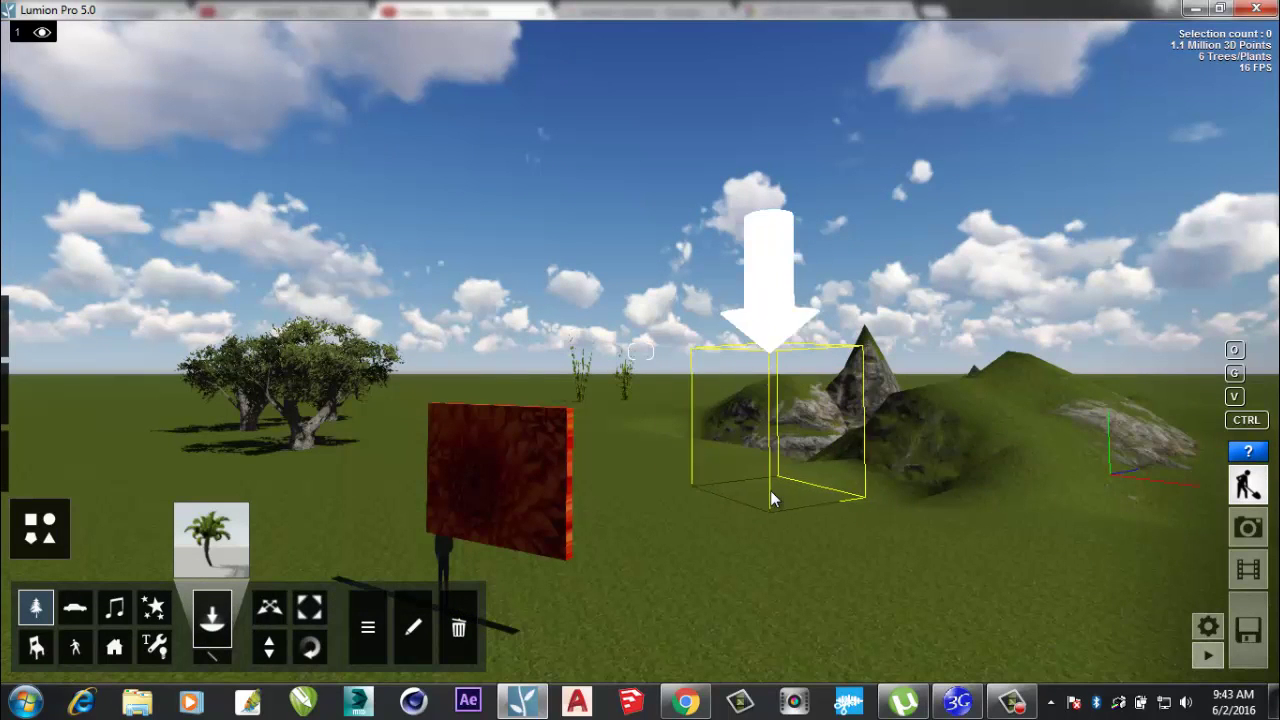
left_click(770, 490)
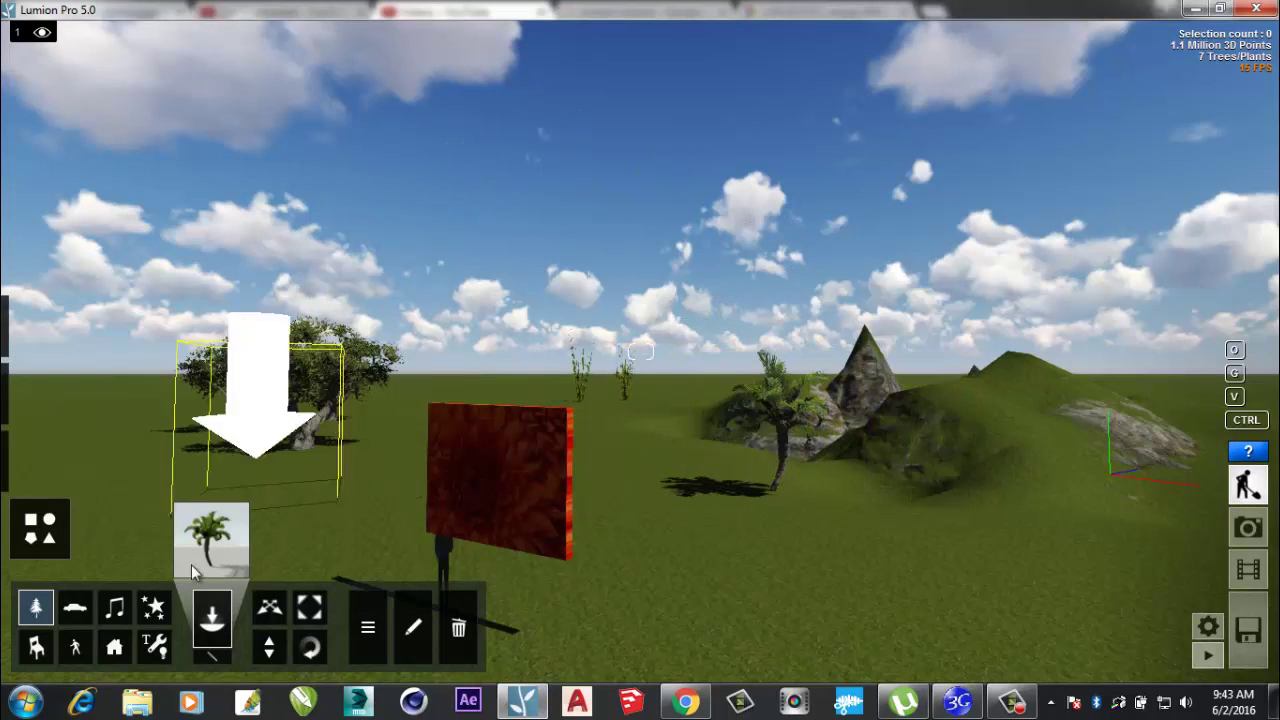
Dig a hollow into the terrain between the palm tree and the rocky hills with the Lower brush
mouse_move(17, 511)
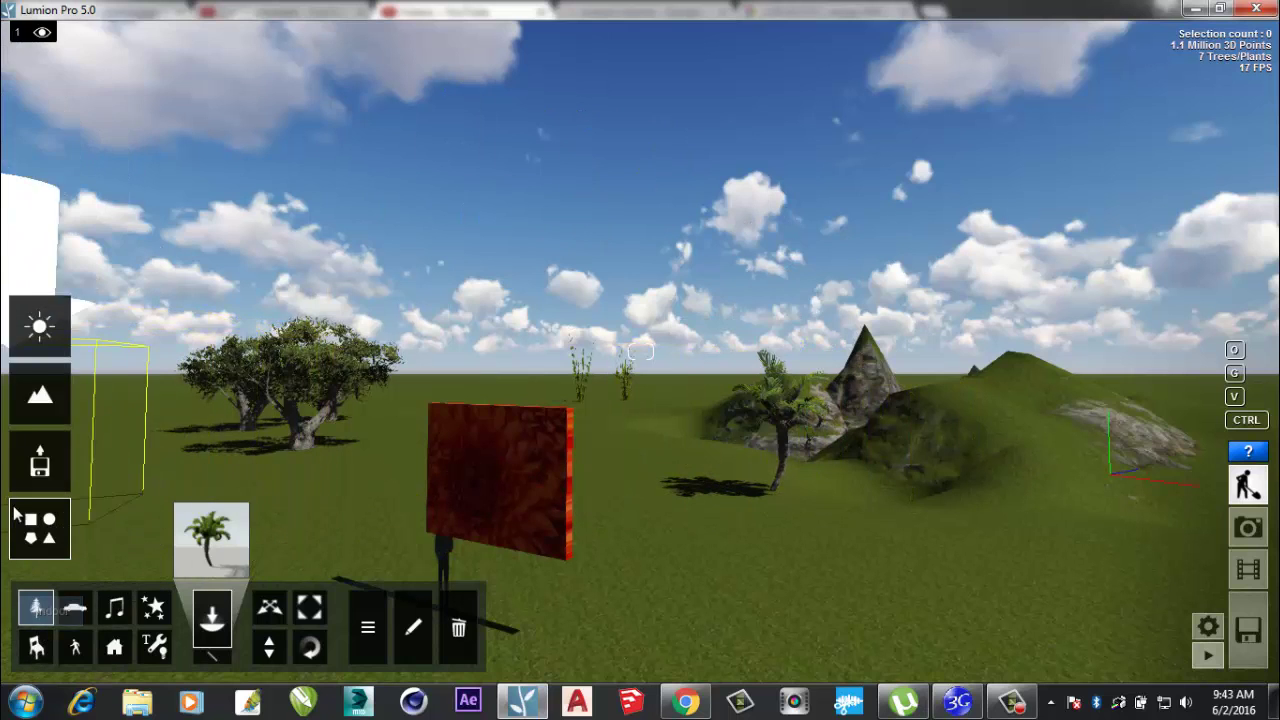
left_click(40, 395)
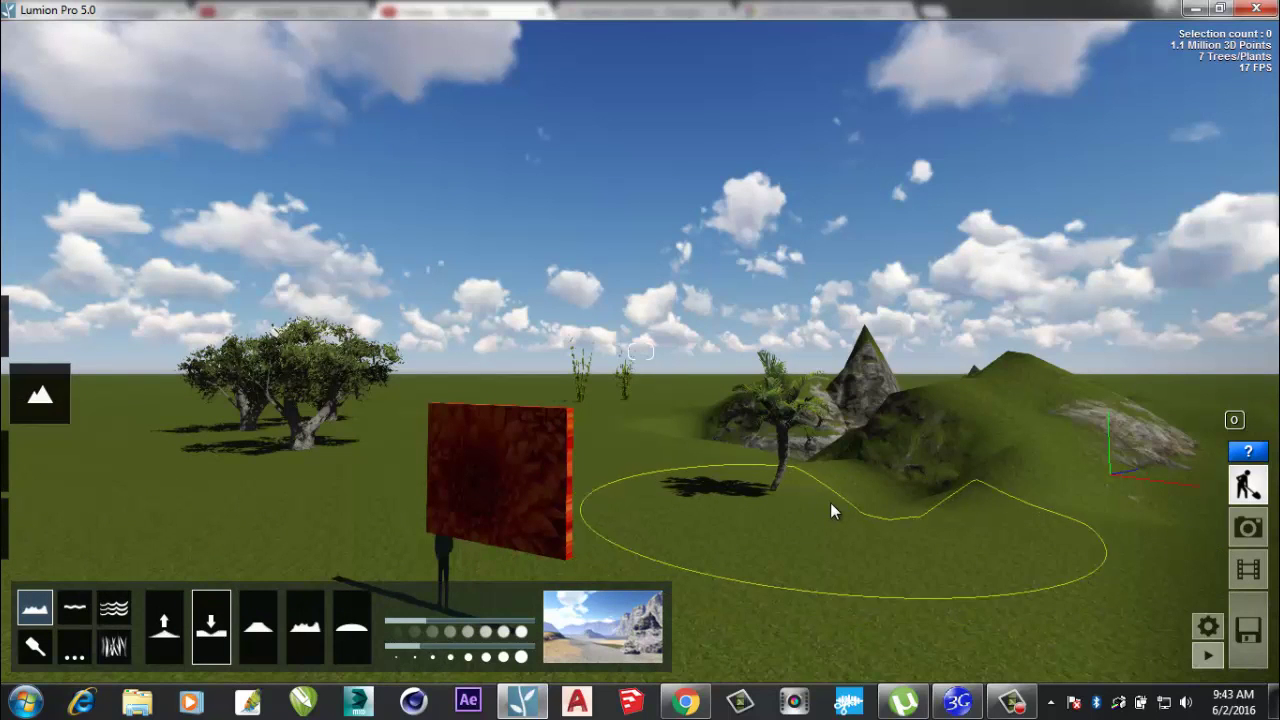
mouse_move(886, 482)
left_mouse_down()
mouse_move(896, 513)
mouse_move(882, 587)
left_mouse_up()
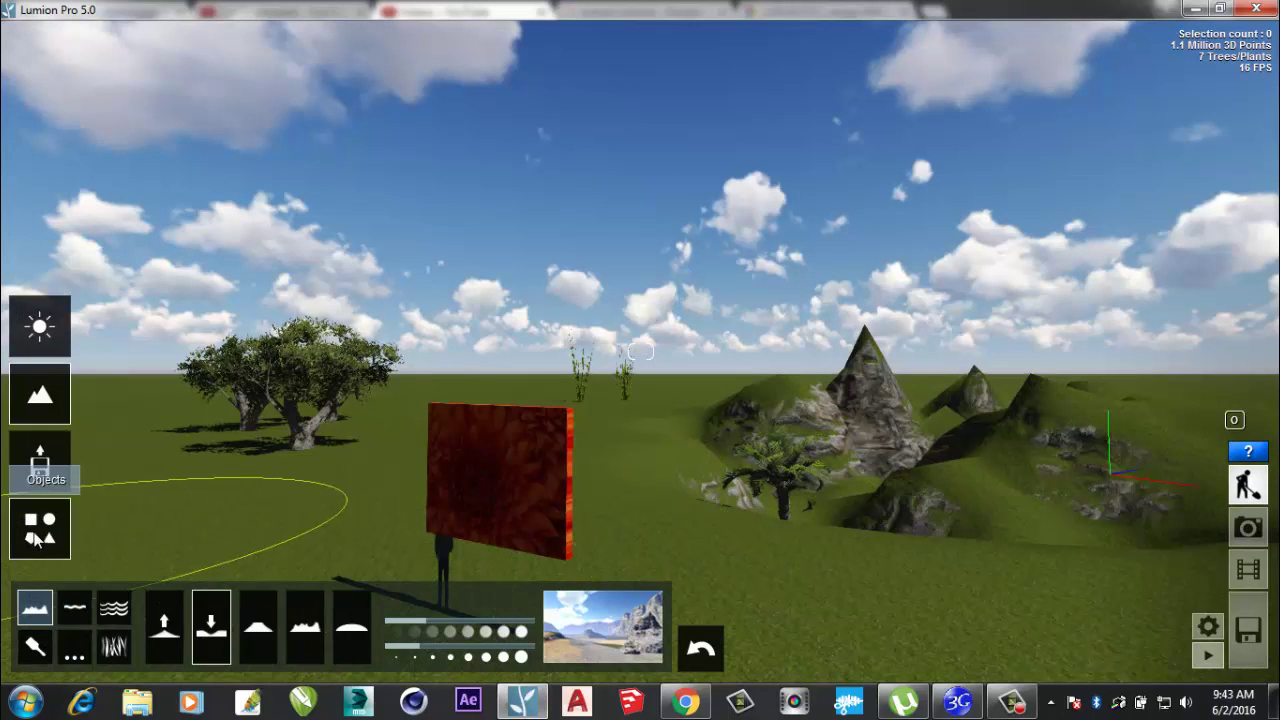
Move the palm tree out of the hollow onto the grass beside the red panel
left_click(36, 462)
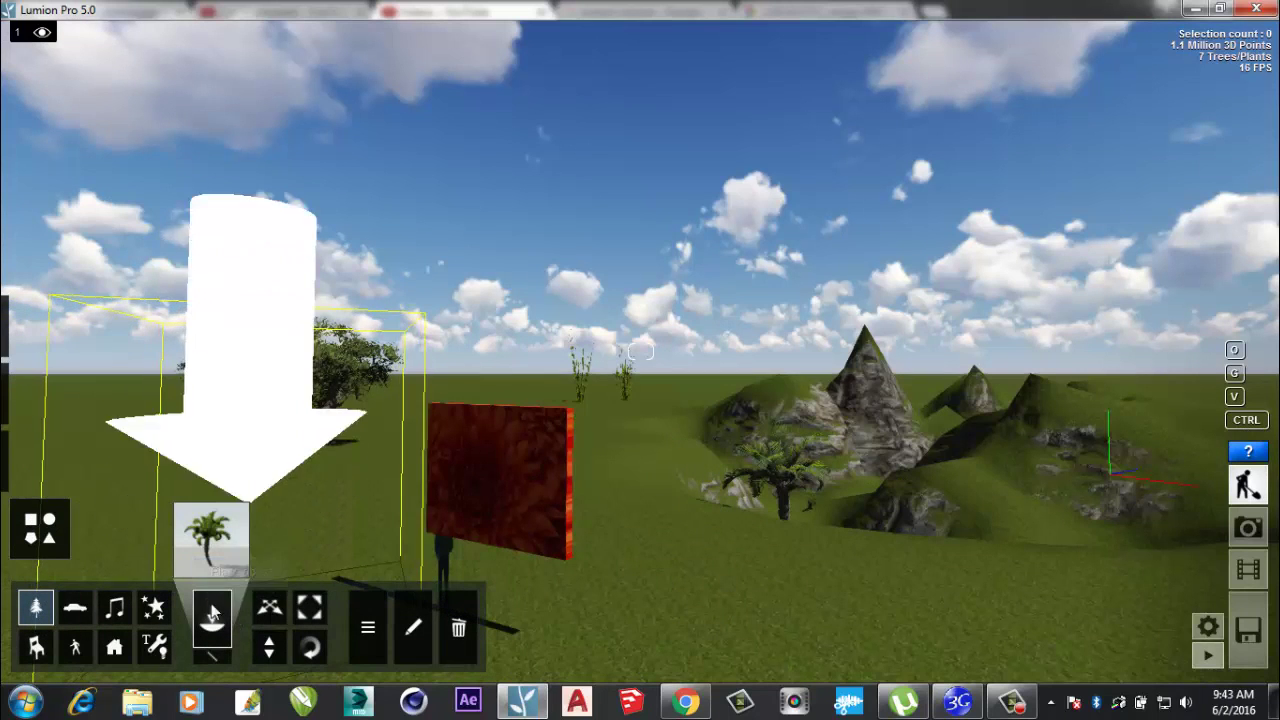
left_click(269, 608)
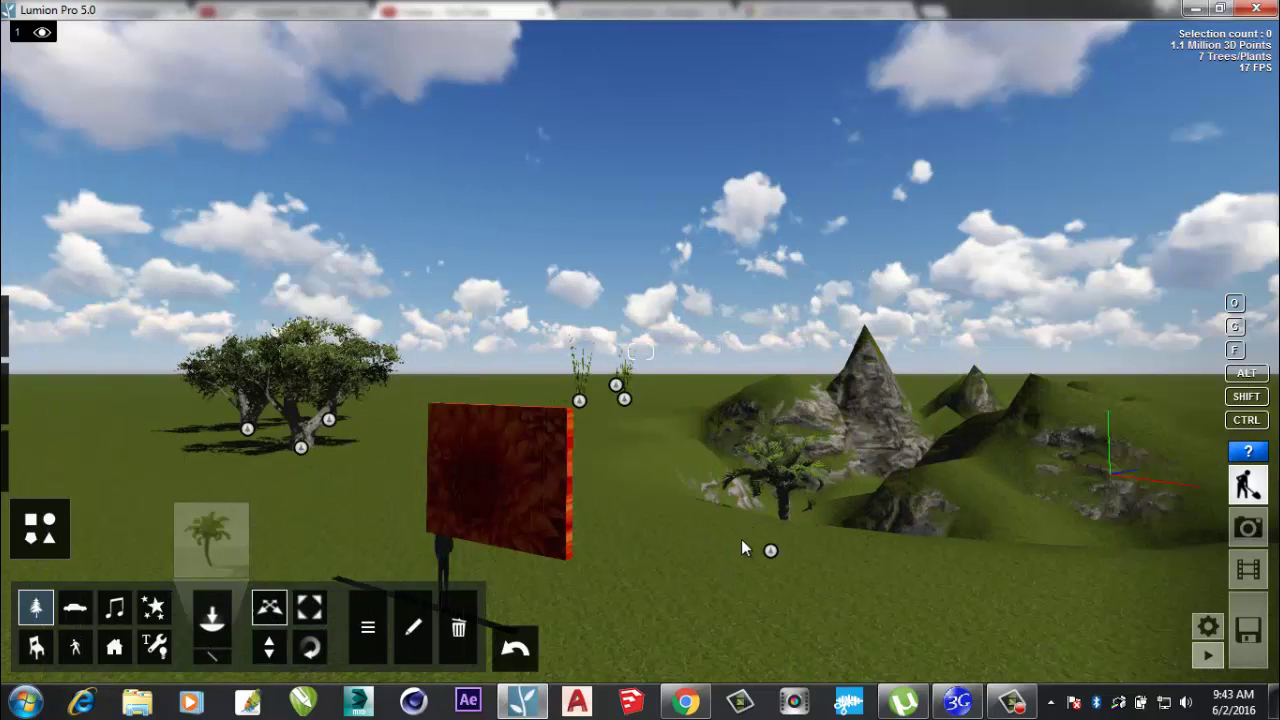
left_click_drag(771, 552, 704, 532)
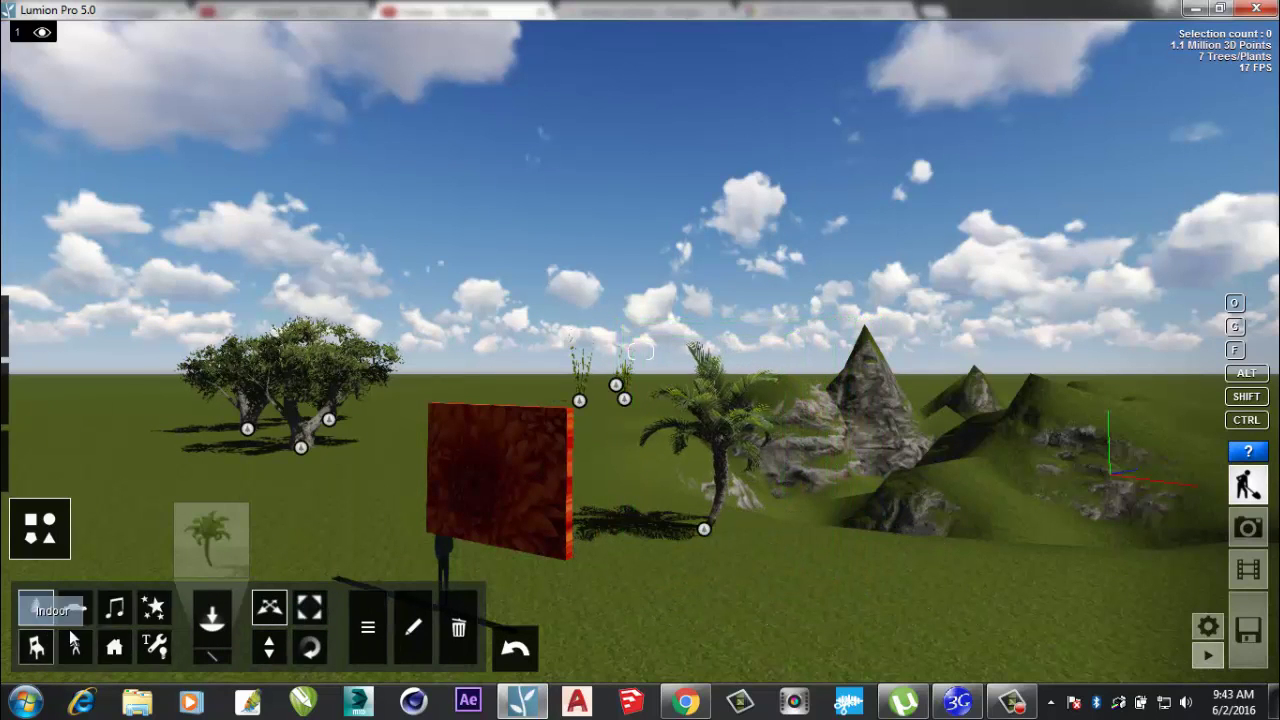
Switch to the landscape's ocean settings and turn the ocean on
mouse_move(25, 545)
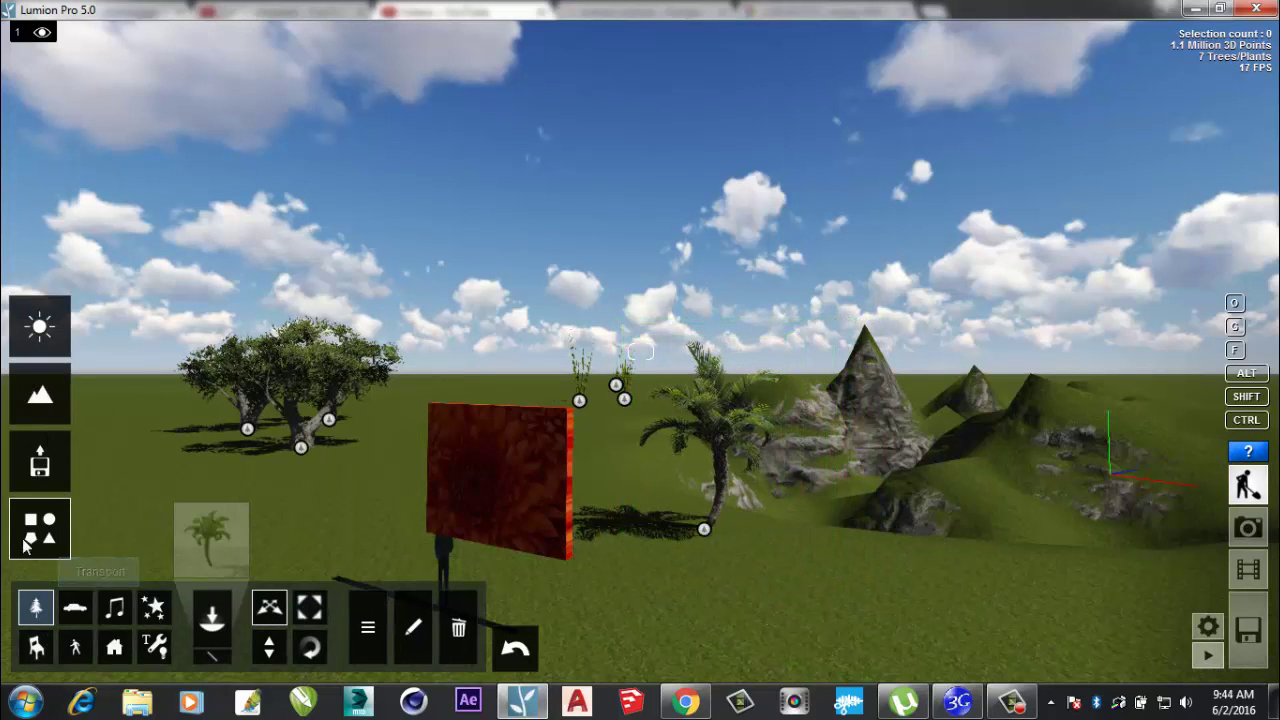
left_click(48, 400)
left_click(116, 610)
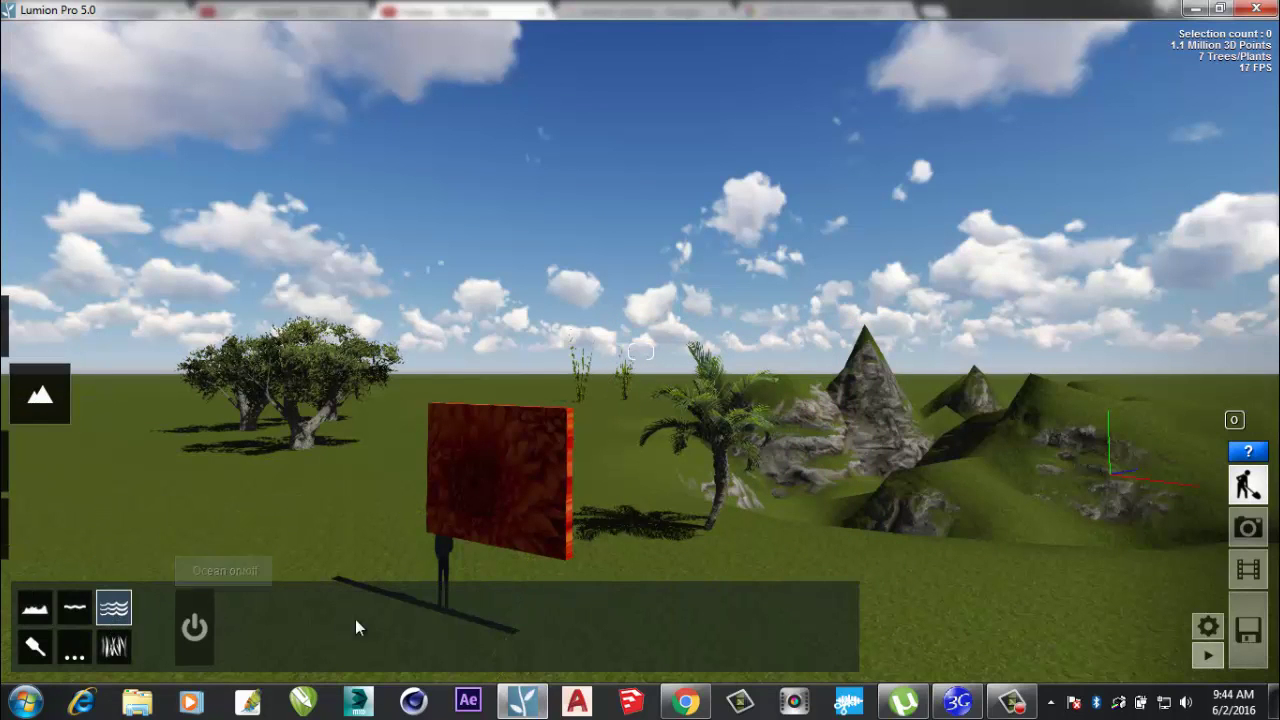
left_click(193, 630)
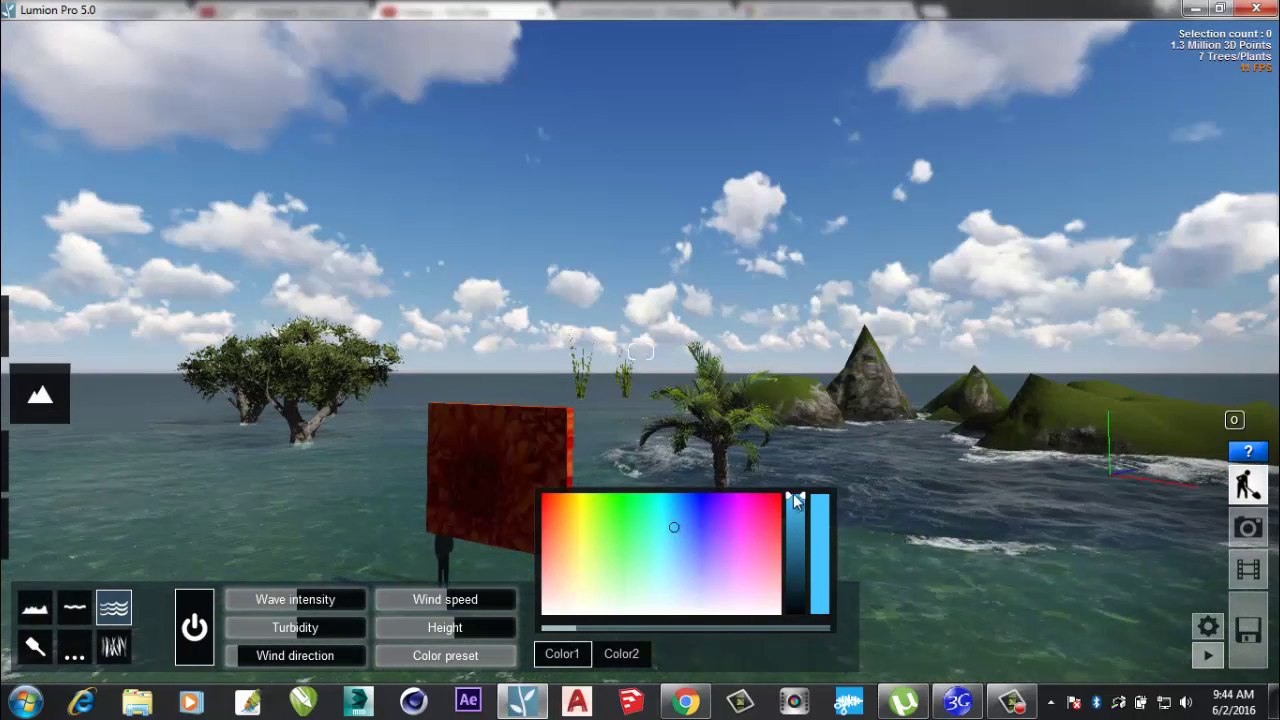
Raise the ocean's wind speed slightly, then darken its Color2 and change it to green
left_click(620, 662)
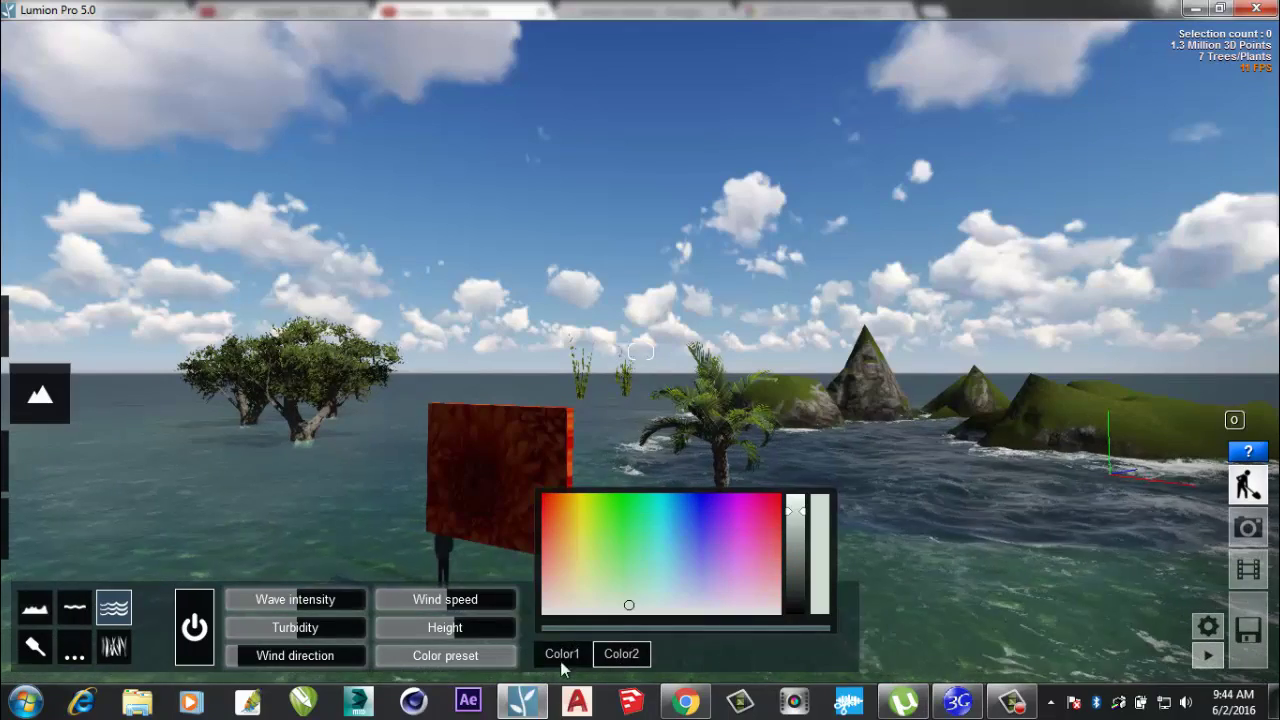
left_click_drag(400, 602, 430, 602)
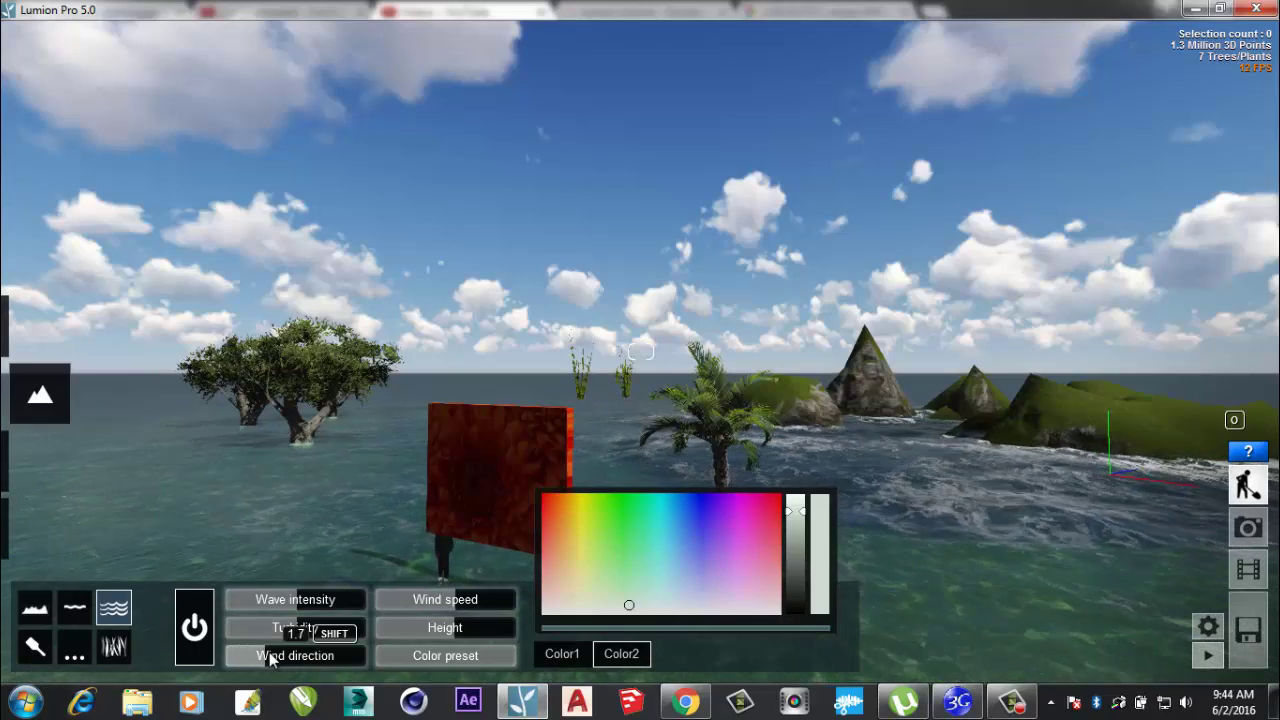
left_click_drag(800, 522, 803, 533)
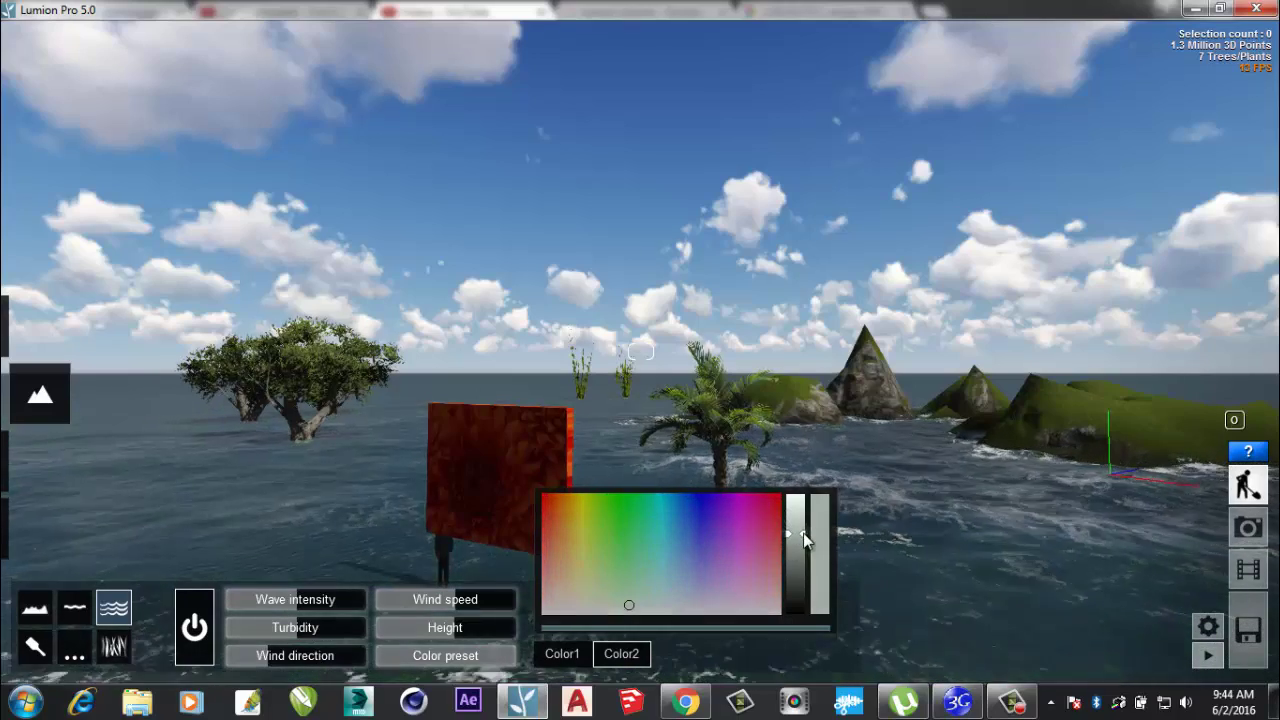
mouse_move(730, 579)
left_mouse_down()
mouse_move(687, 515)
mouse_move(591, 521)
mouse_move(636, 497)
left_mouse_up()
left_click(620, 511)
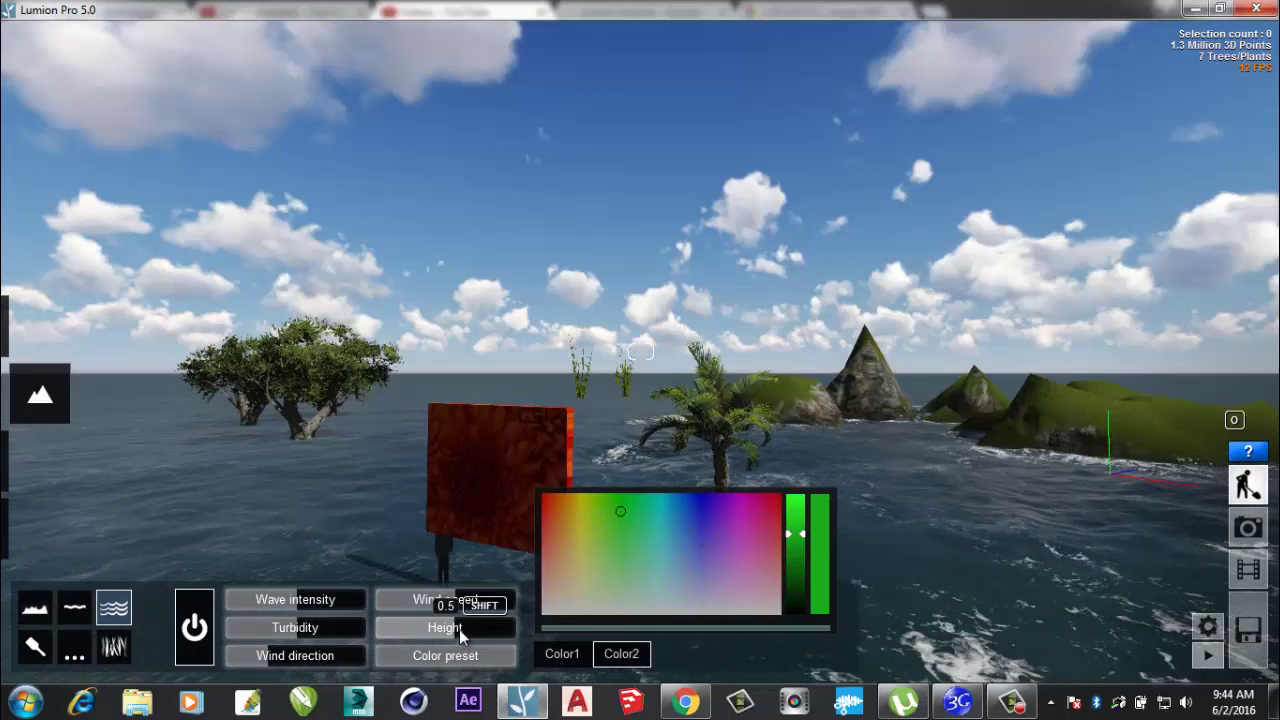
Lower the ocean height to about -1.98 so water fills only the hollow by the hills, and check it up close
mouse_move(459, 629)
left_mouse_down()
mouse_move(479, 628)
mouse_move(467, 635)
left_mouse_up()
left_click_drag(455, 635, 454, 630)
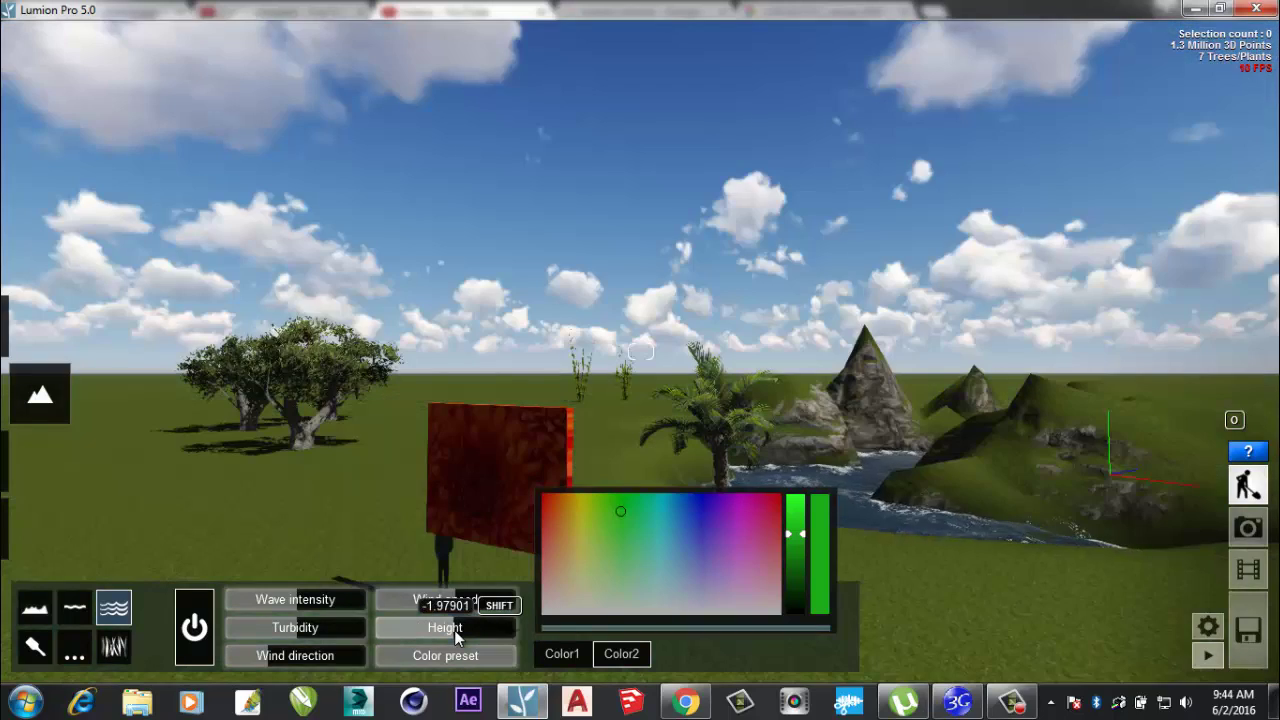
key("w")
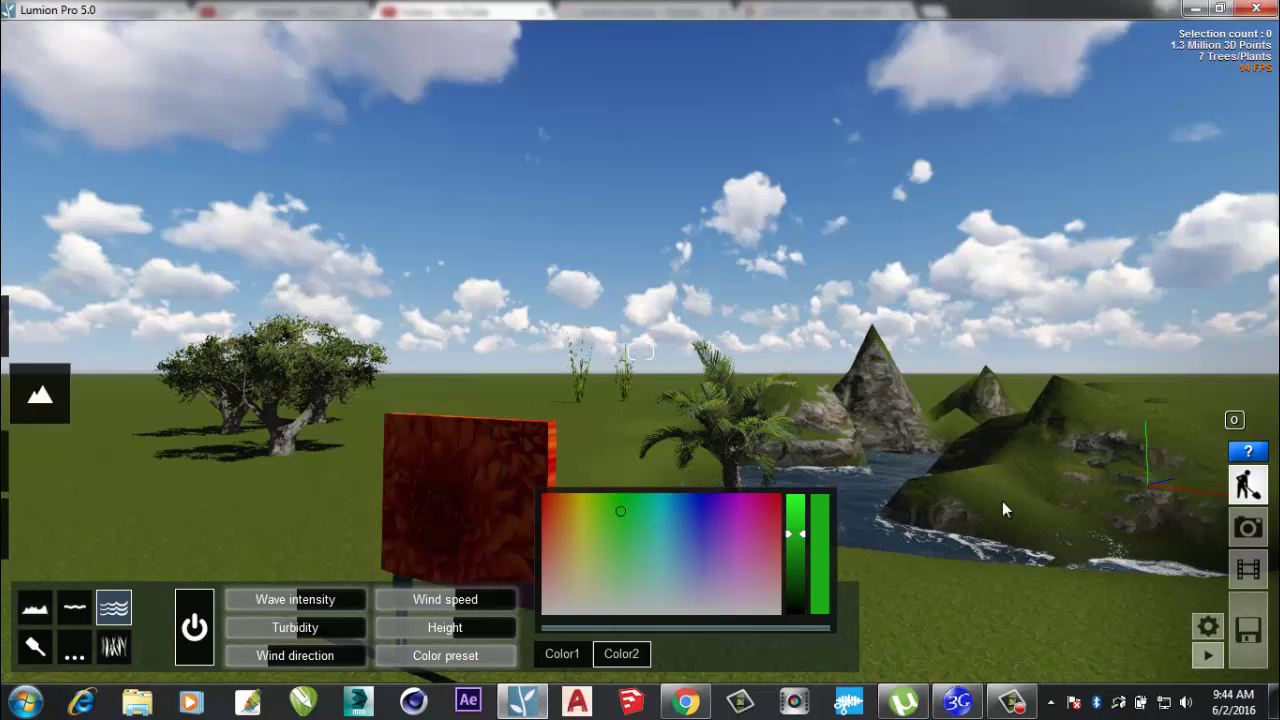
key("a")
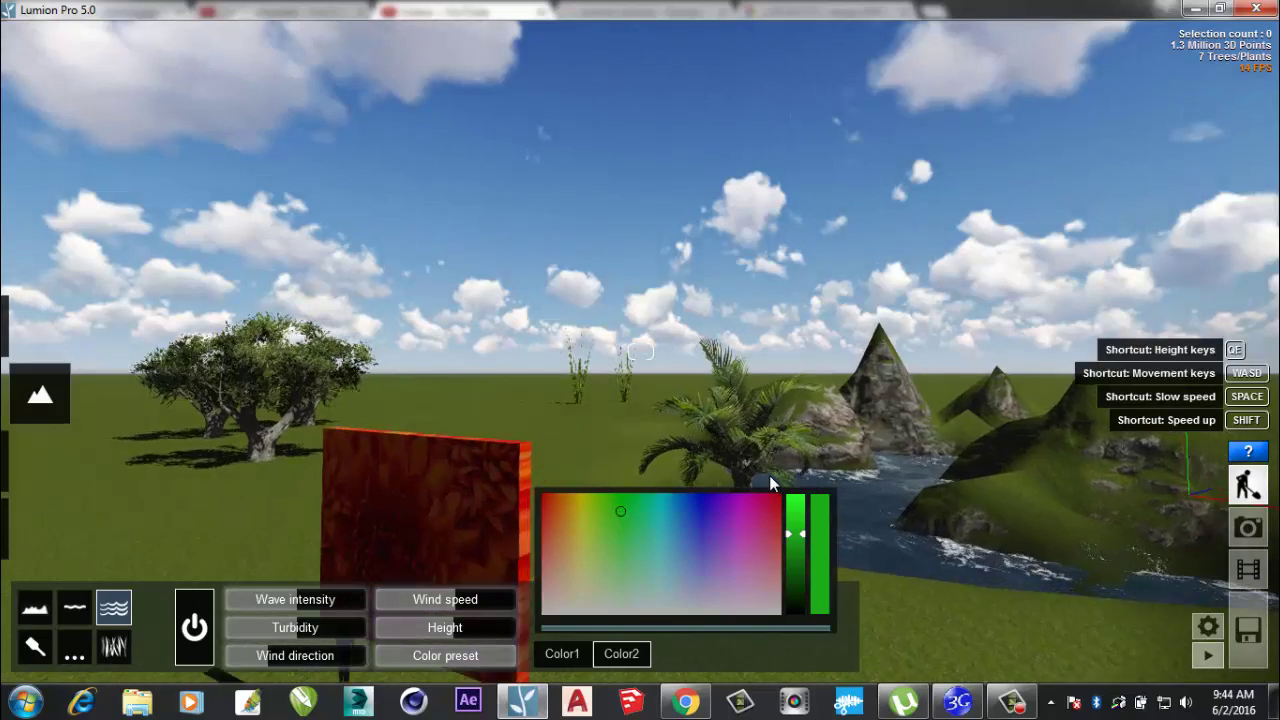
Switch to the imported models and delete the red panel from the scene
key("s")
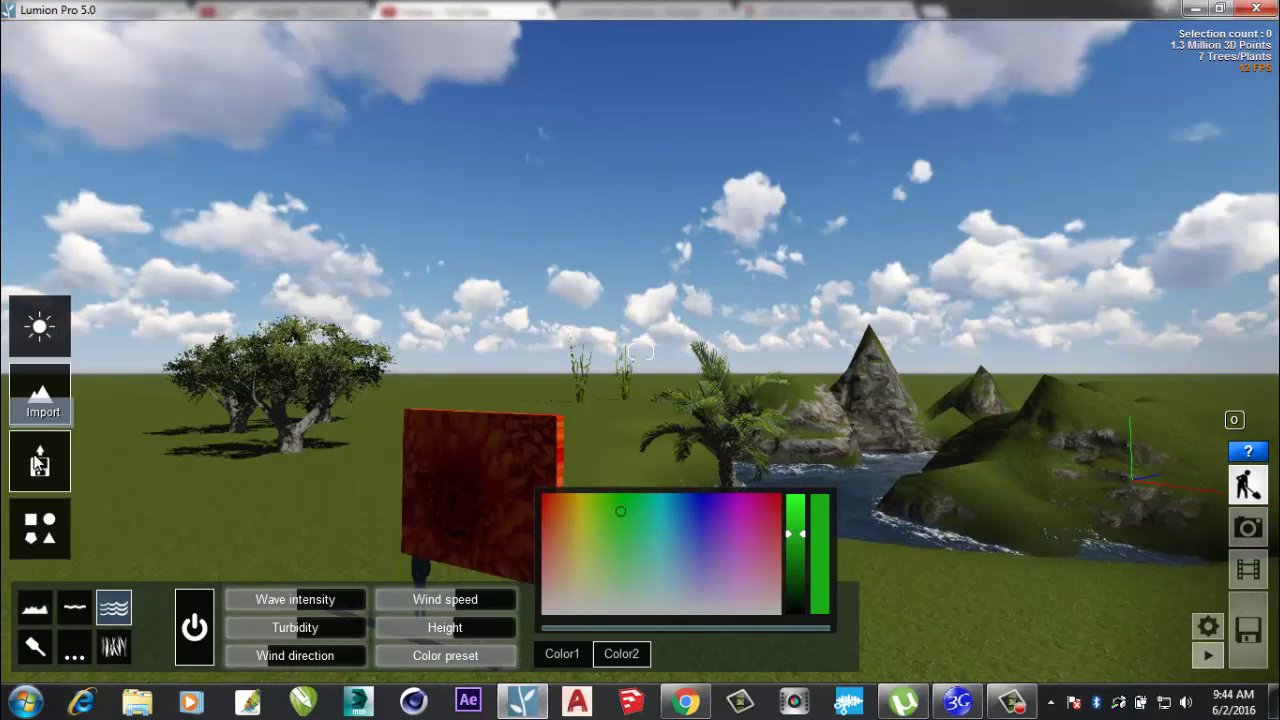
left_click(40, 530)
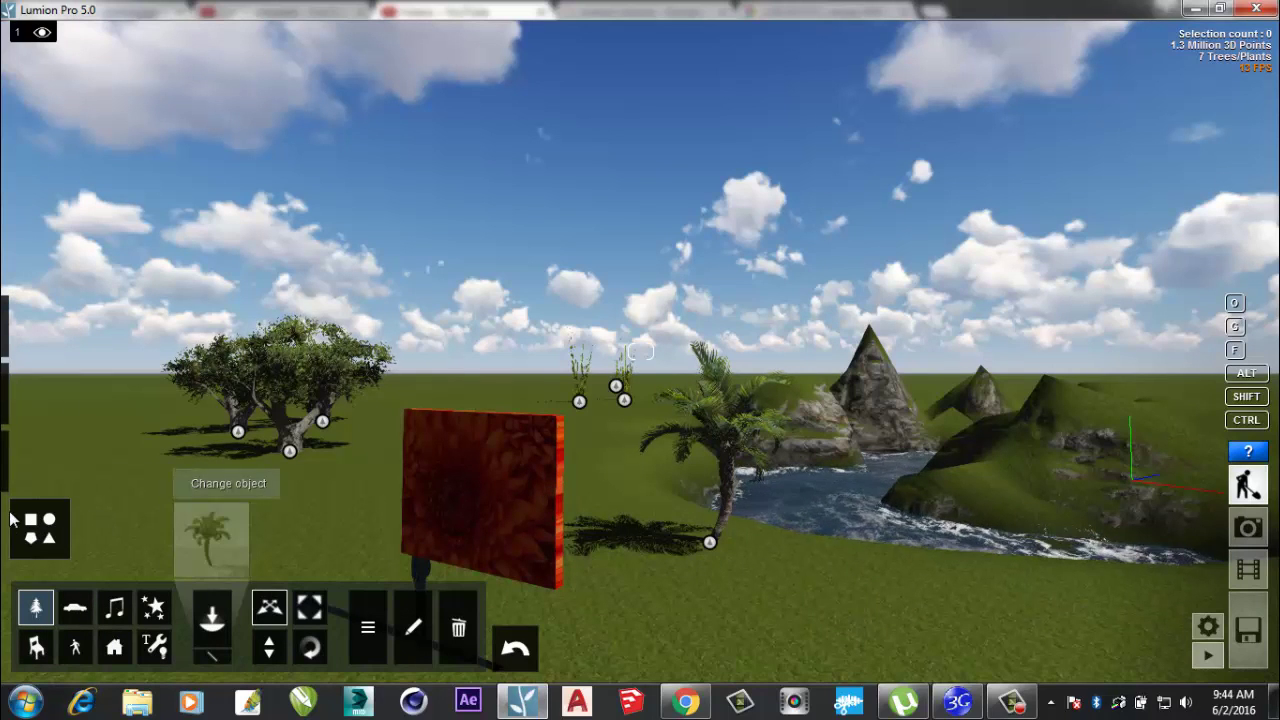
left_click(42, 468)
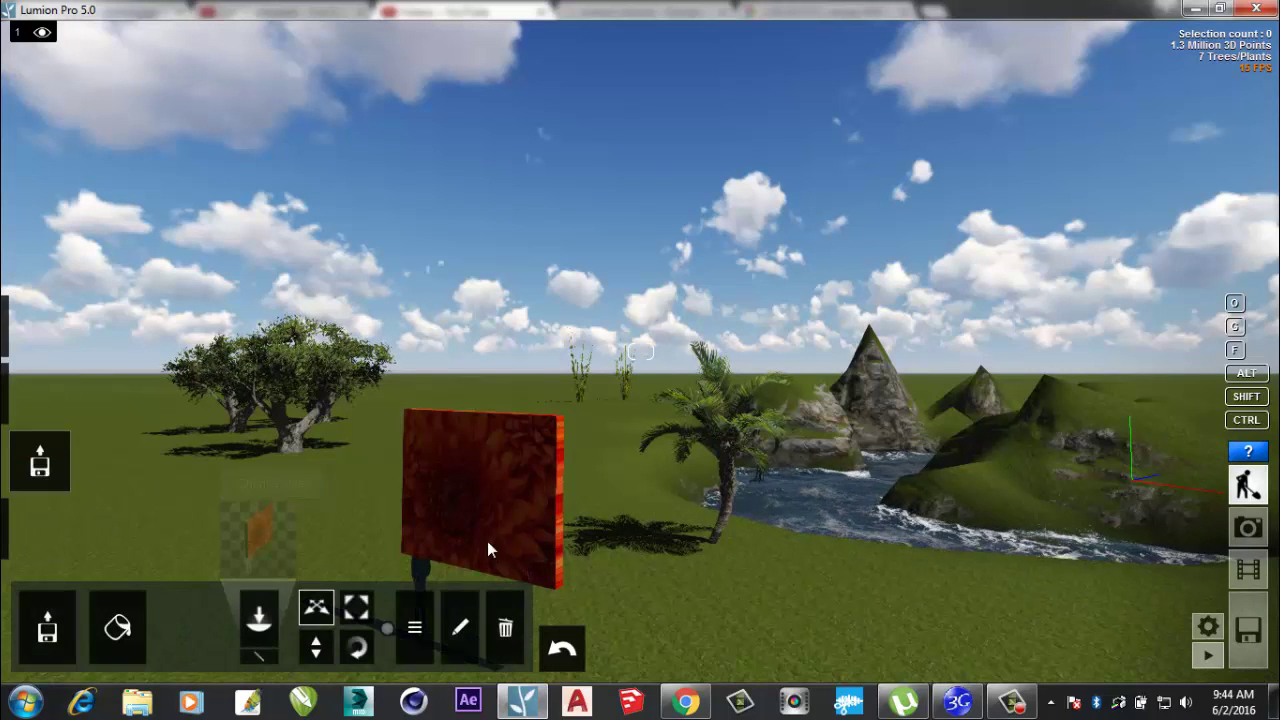
key("s")
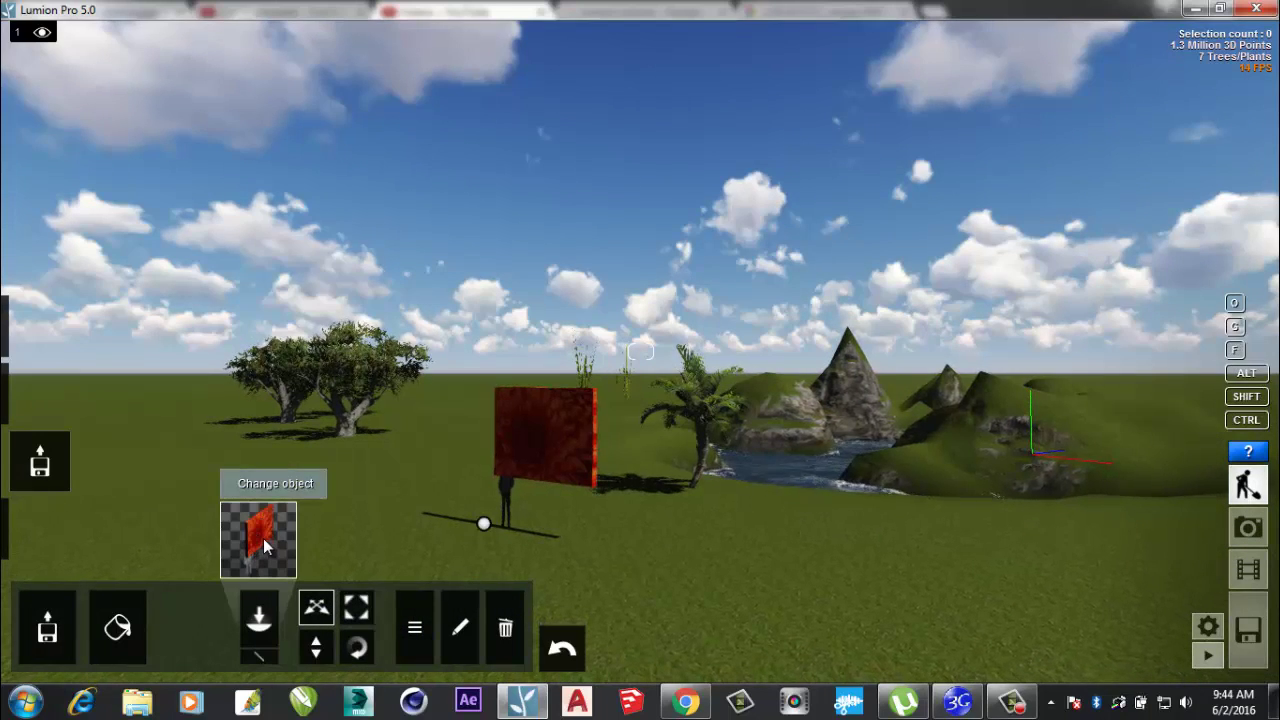
left_click(484, 527)
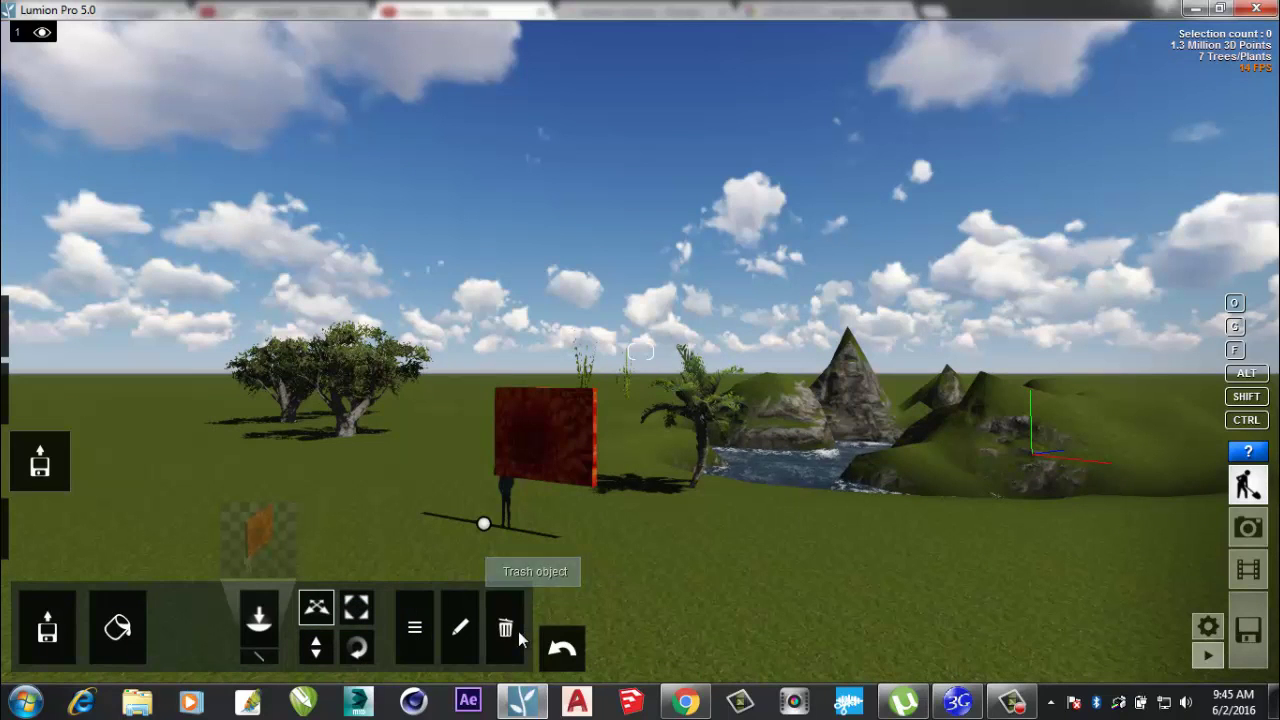
left_click(503, 597)
left_click(490, 520)
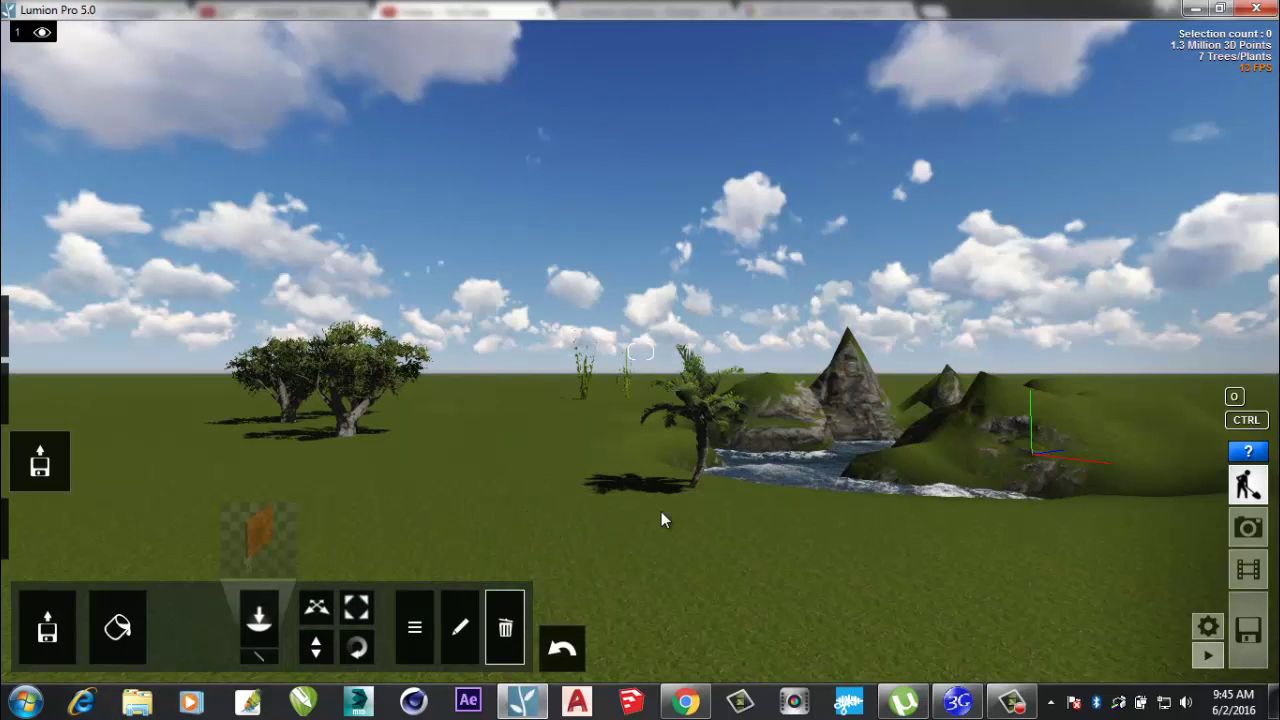
Examine the water-filled hollow and the surrounding hills from up close and from farther away
right_click_drag(737, 496, 736, 492)
scroll(636, 428, "up", 4)
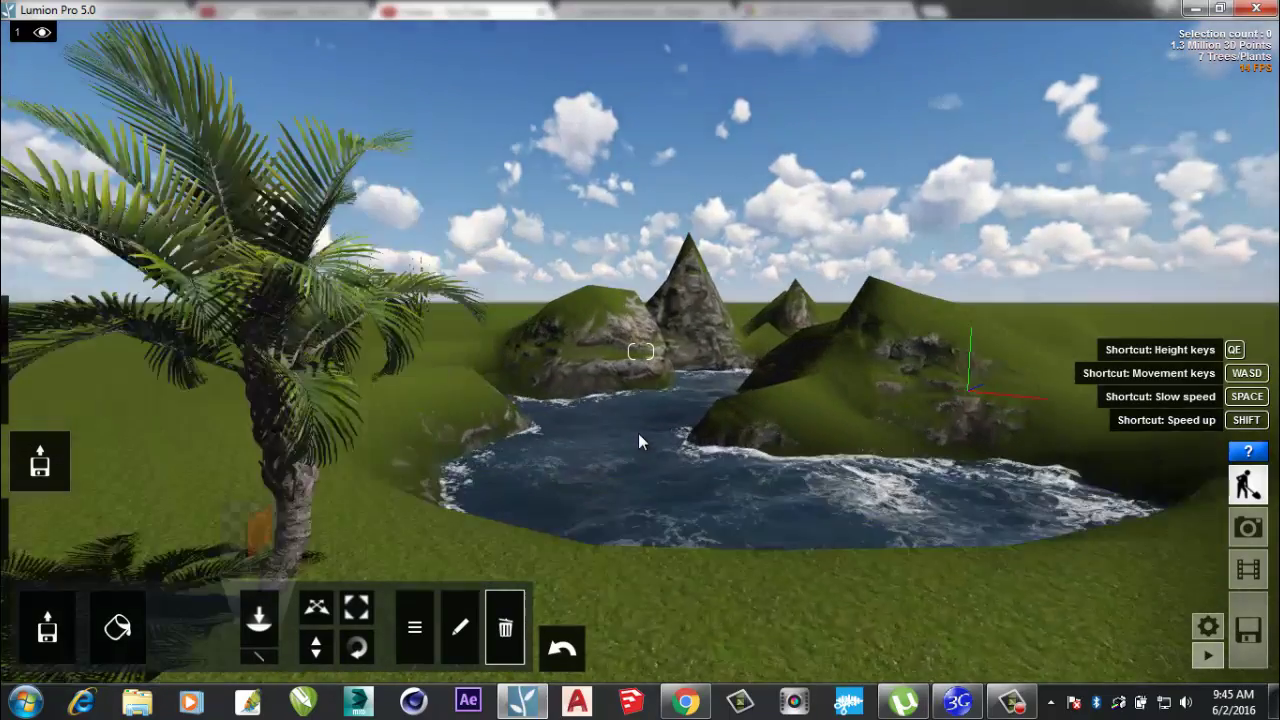
scroll(638, 433, "up", 3)
right_click_drag(739, 515, 611, 537)
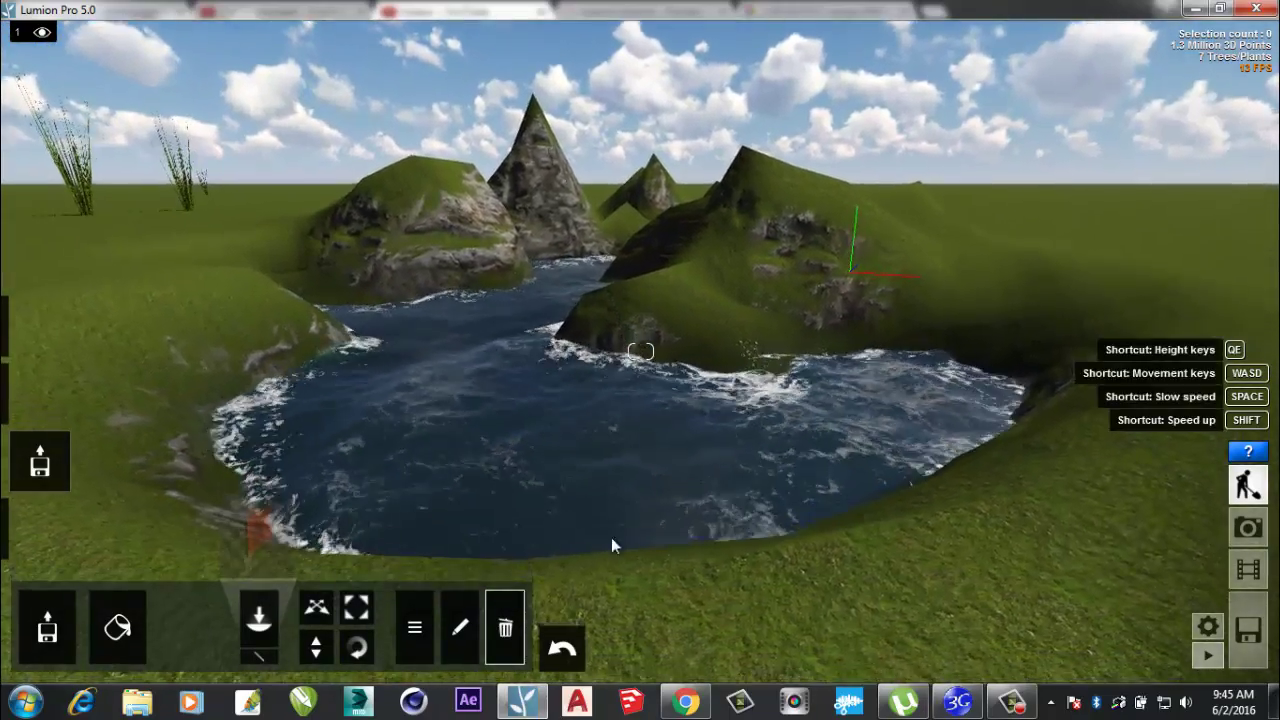
scroll(568, 521, "up", 2)
scroll(568, 520, "down", 5)
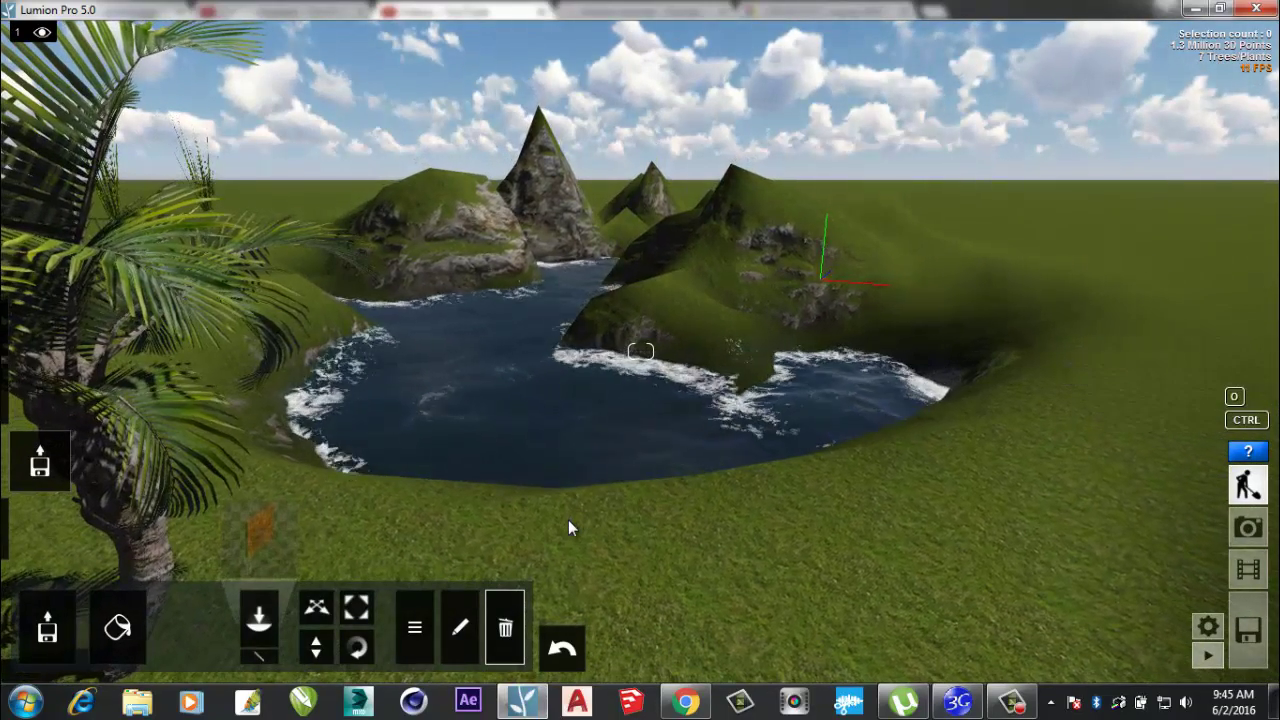
scroll(568, 519, "down", 5)
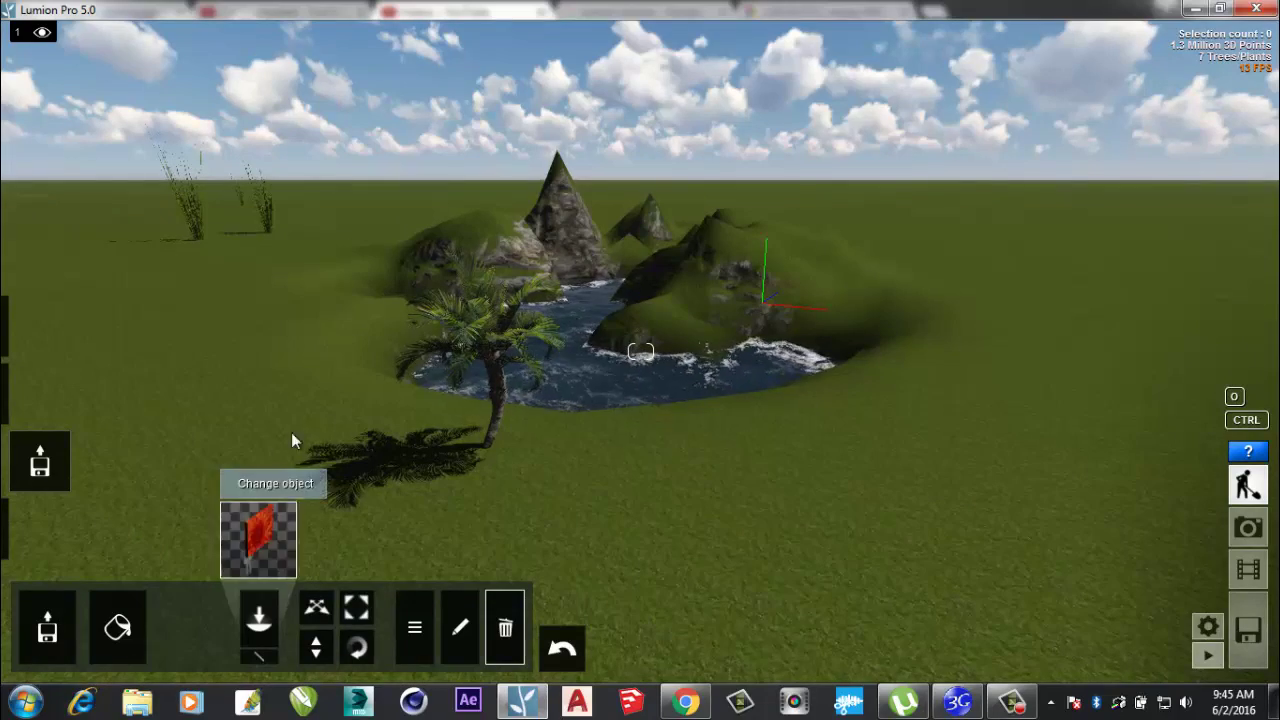
mouse_move(571, 425)
right_mouse_down()
mouse_move(574, 445)
mouse_move(572, 428)
right_mouse_up()
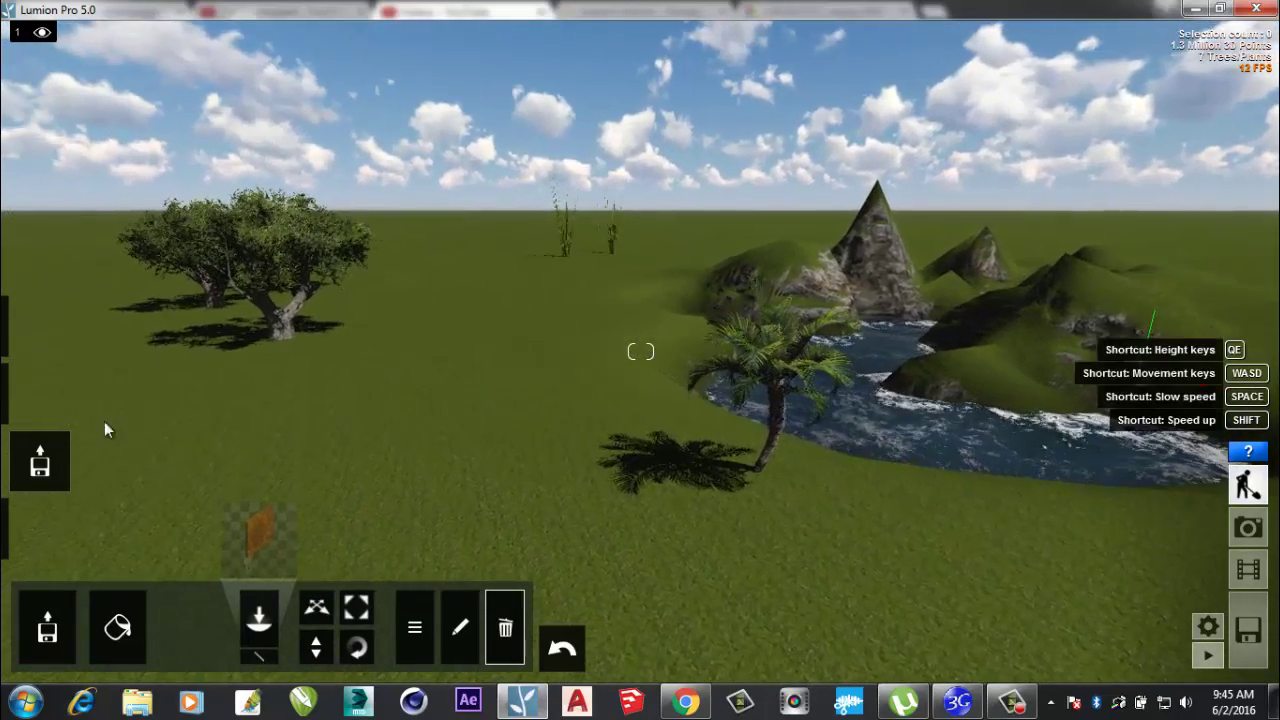
Choose the swimming man from the third page of the Character Library's first category and place him in the water near the shore
left_click(28, 535)
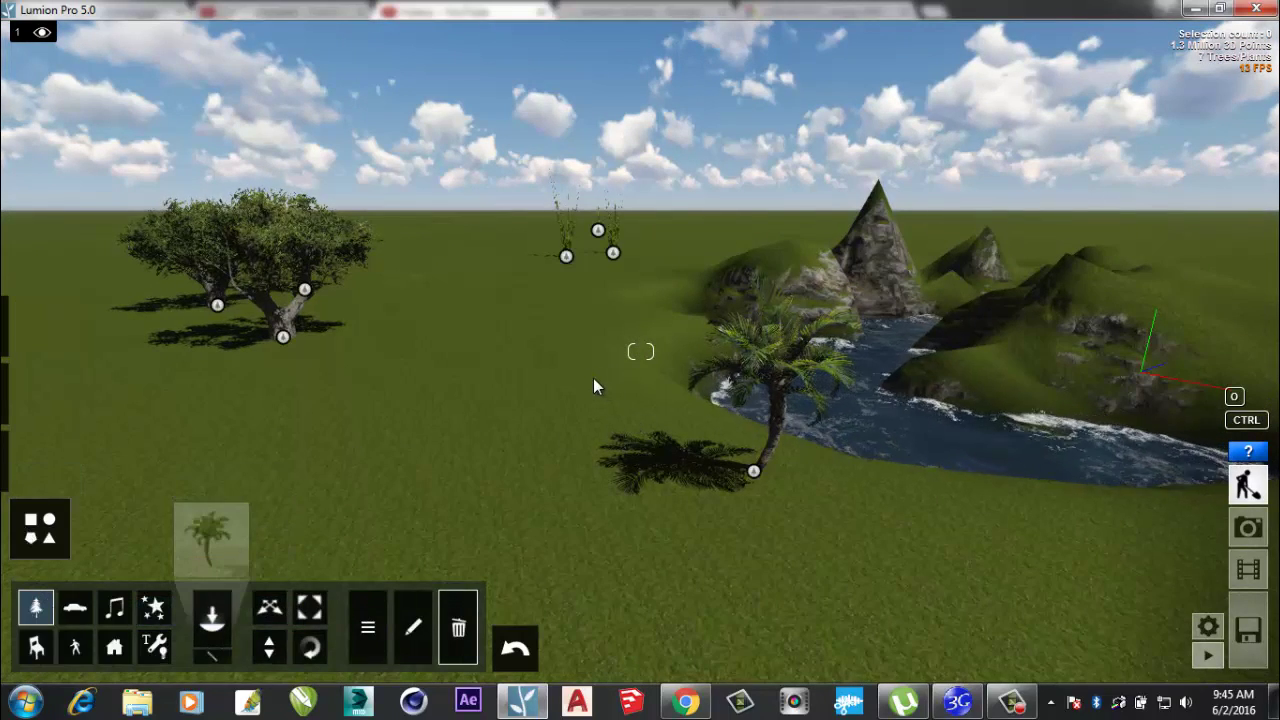
right_click_drag(588, 374, 588, 375)
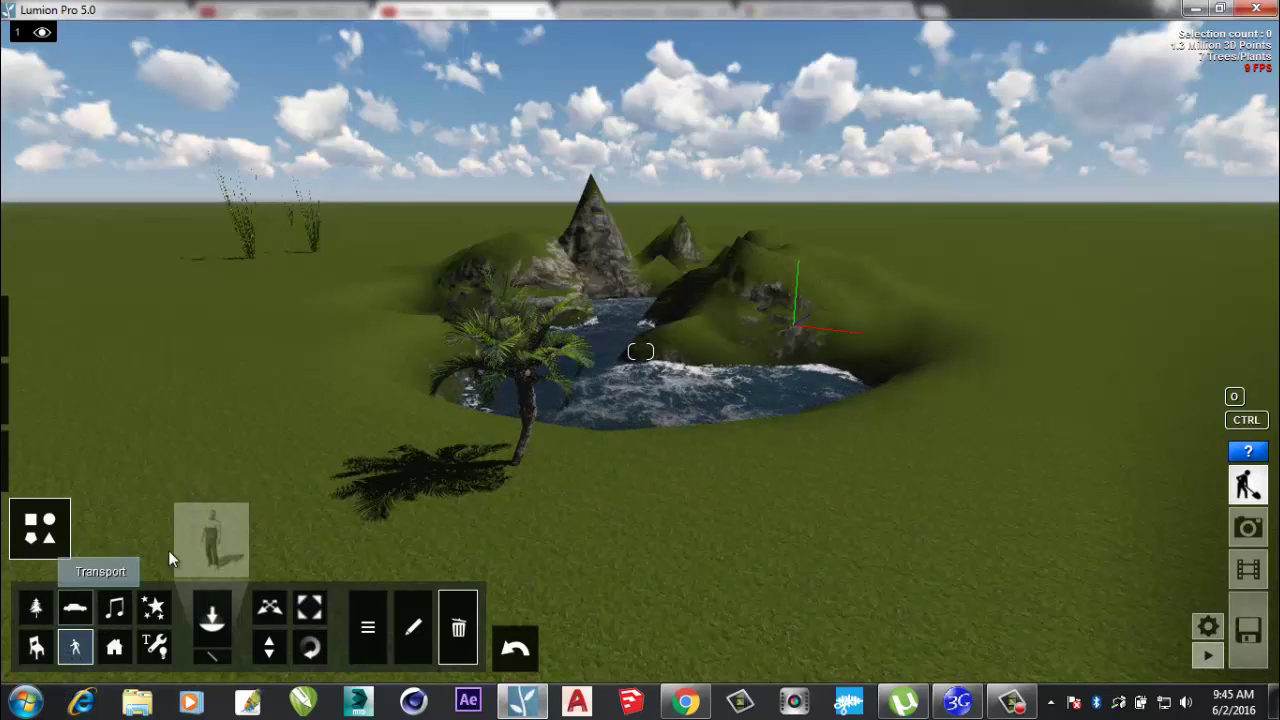
left_click(213, 535)
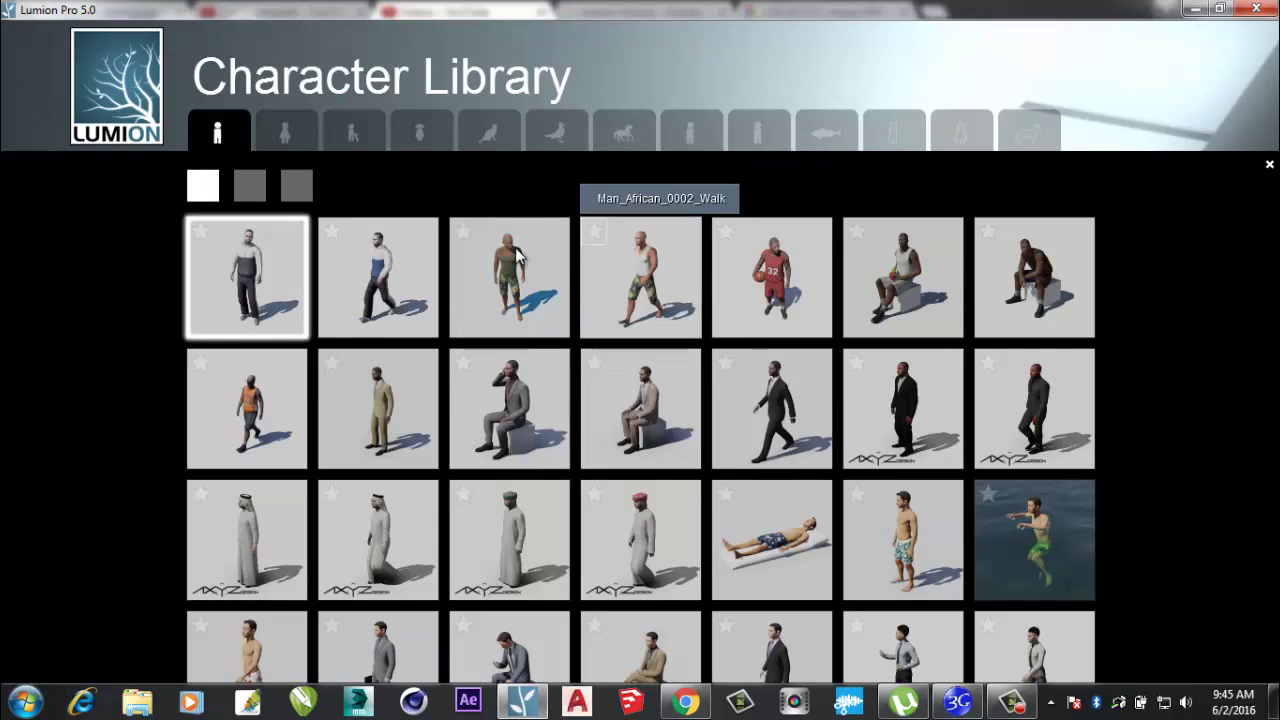
left_click(250, 188)
left_click(296, 188)
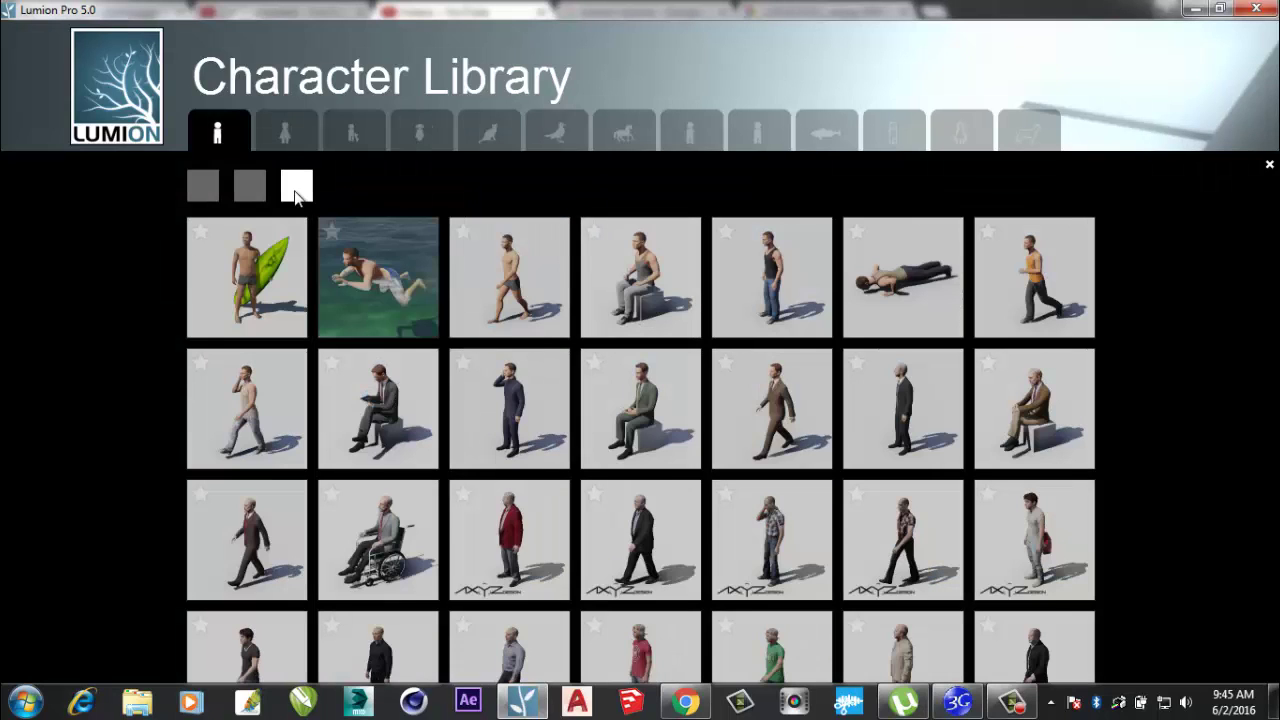
left_click(378, 282)
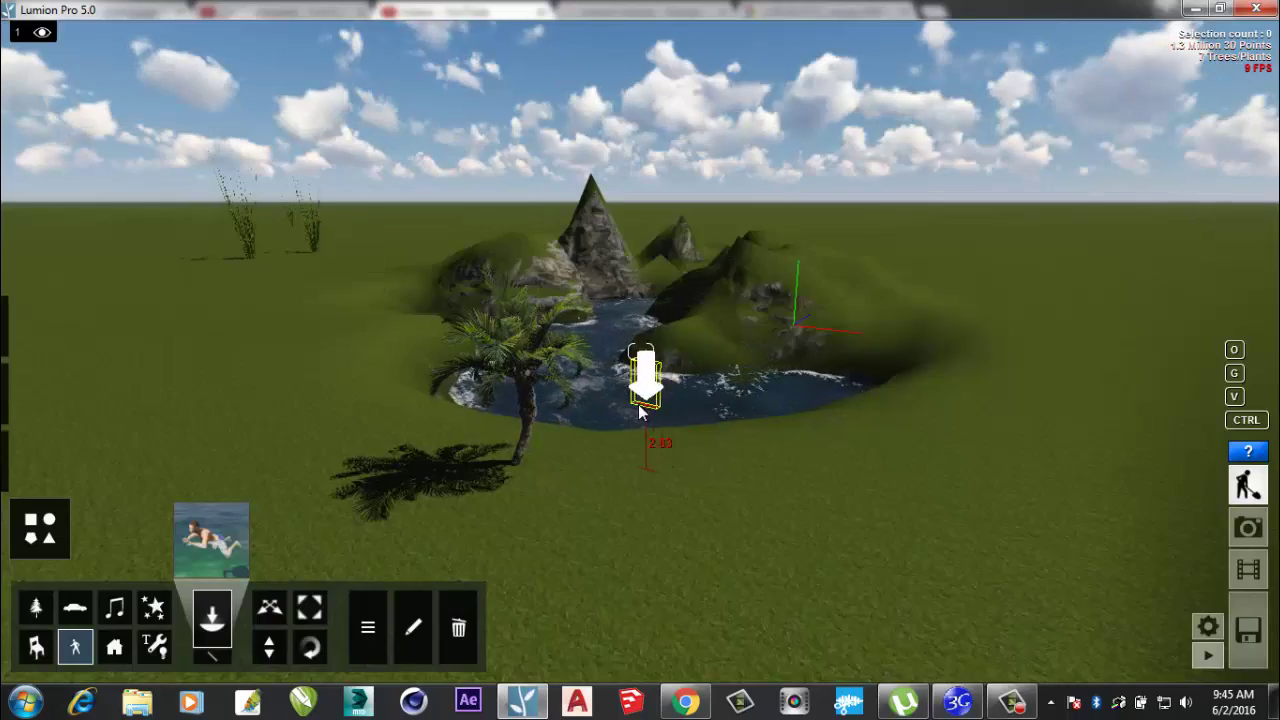
scroll(639, 406, "up", 3)
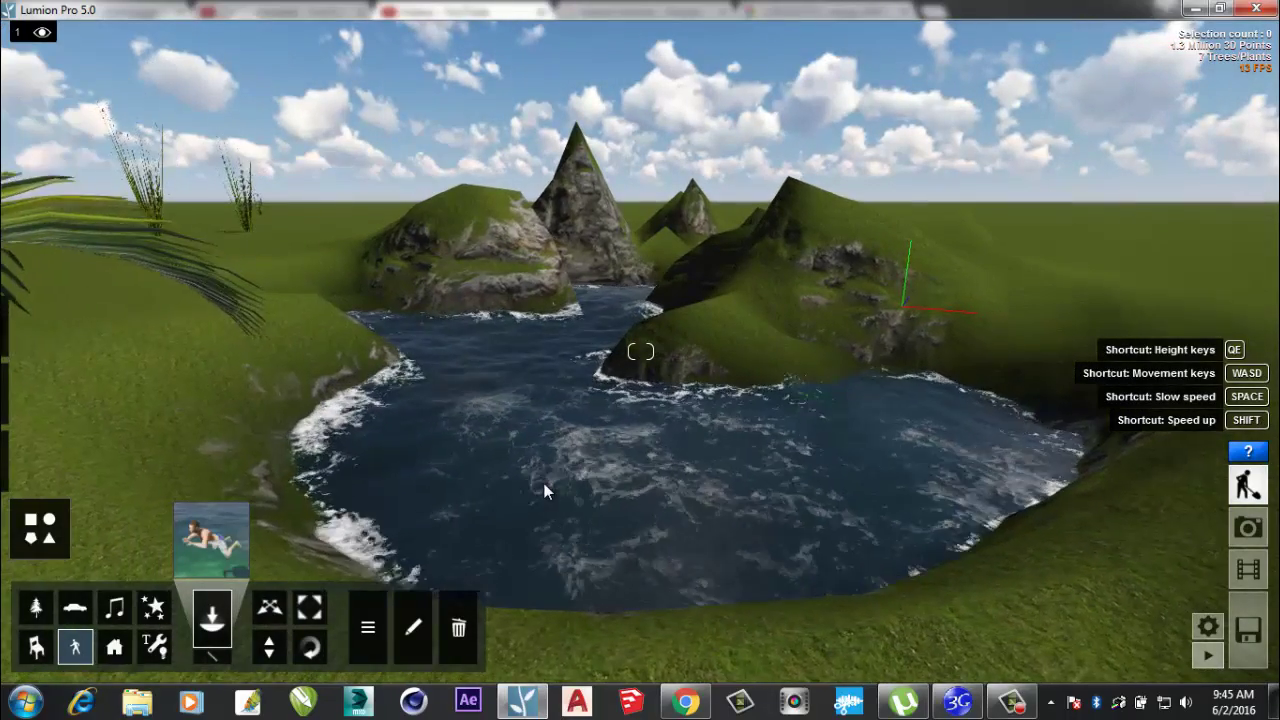
left_click(563, 503)
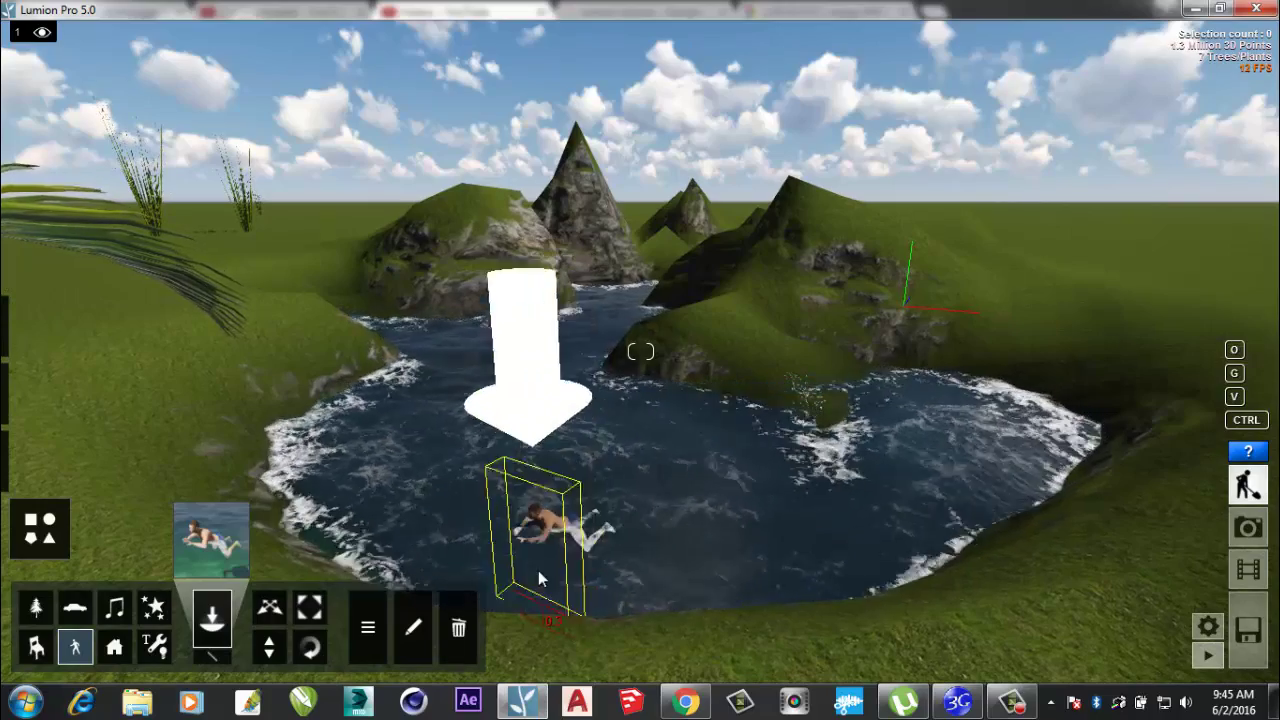
Inspect the swimmer's position in the water from close up and from above
scroll(538, 572, "up", 3)
scroll(589, 560, "up", 2)
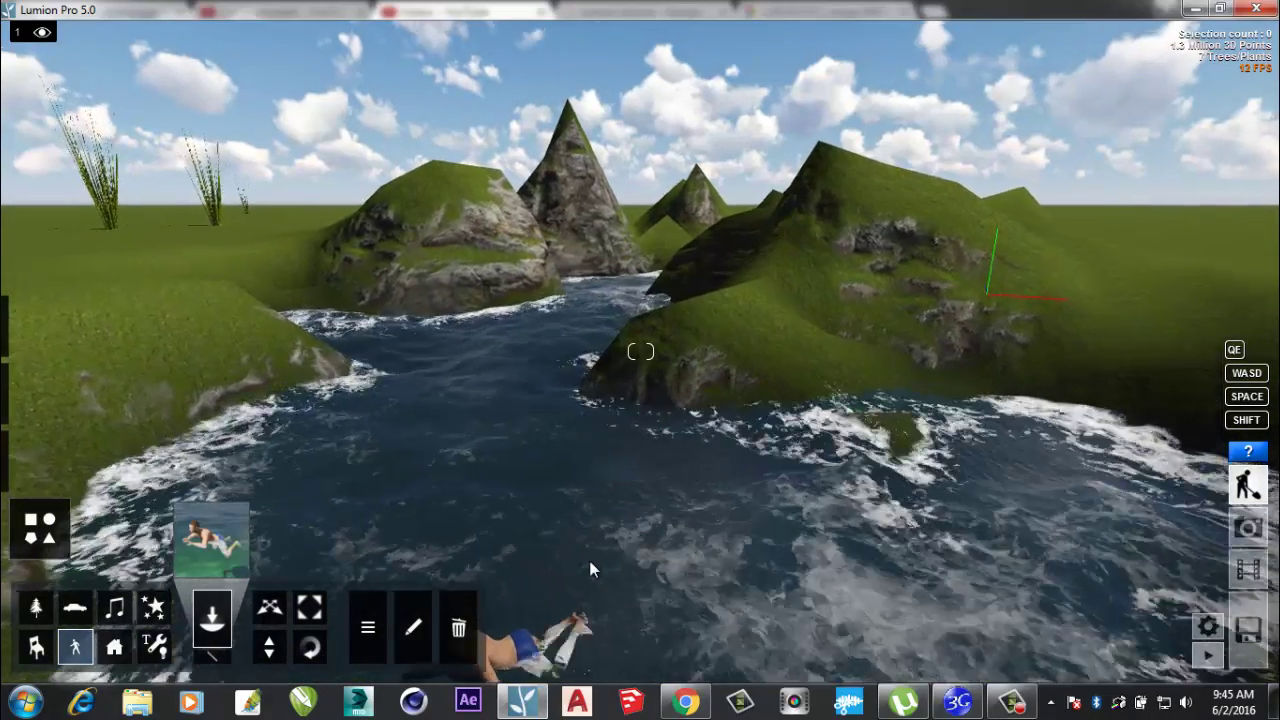
right_click_drag(588, 528, 588, 560)
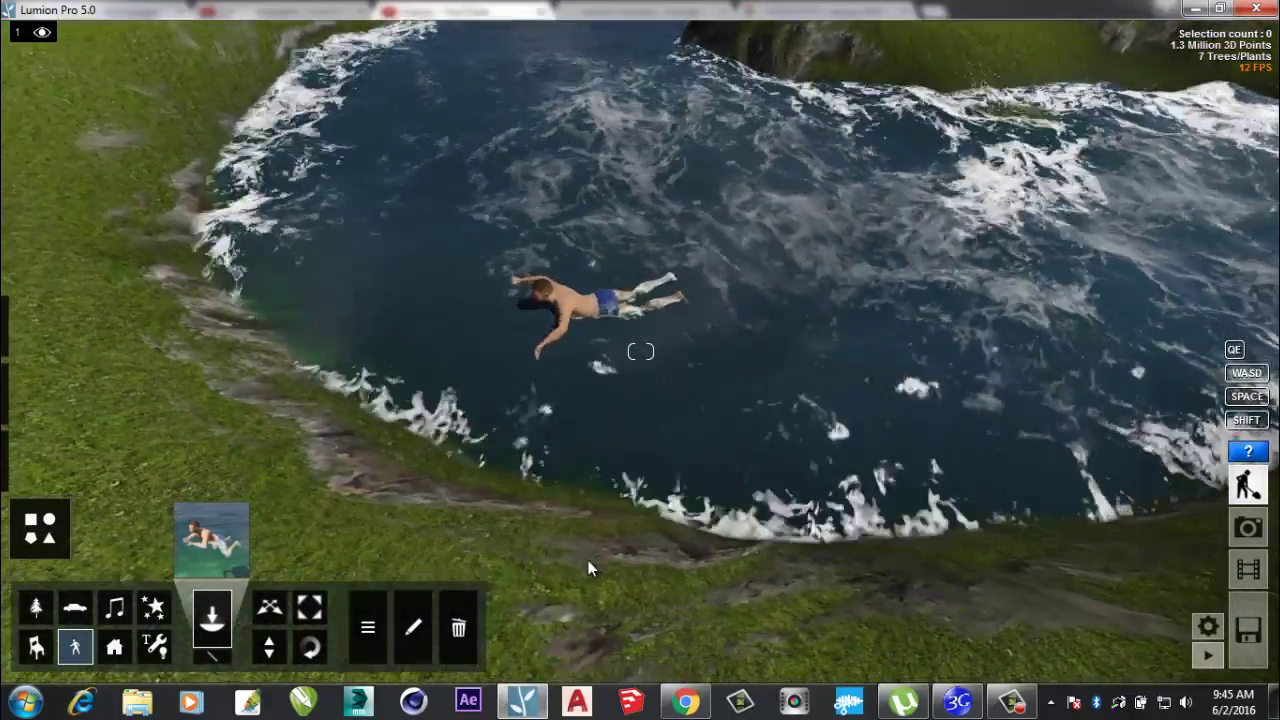
scroll(515, 547, "up", 2)
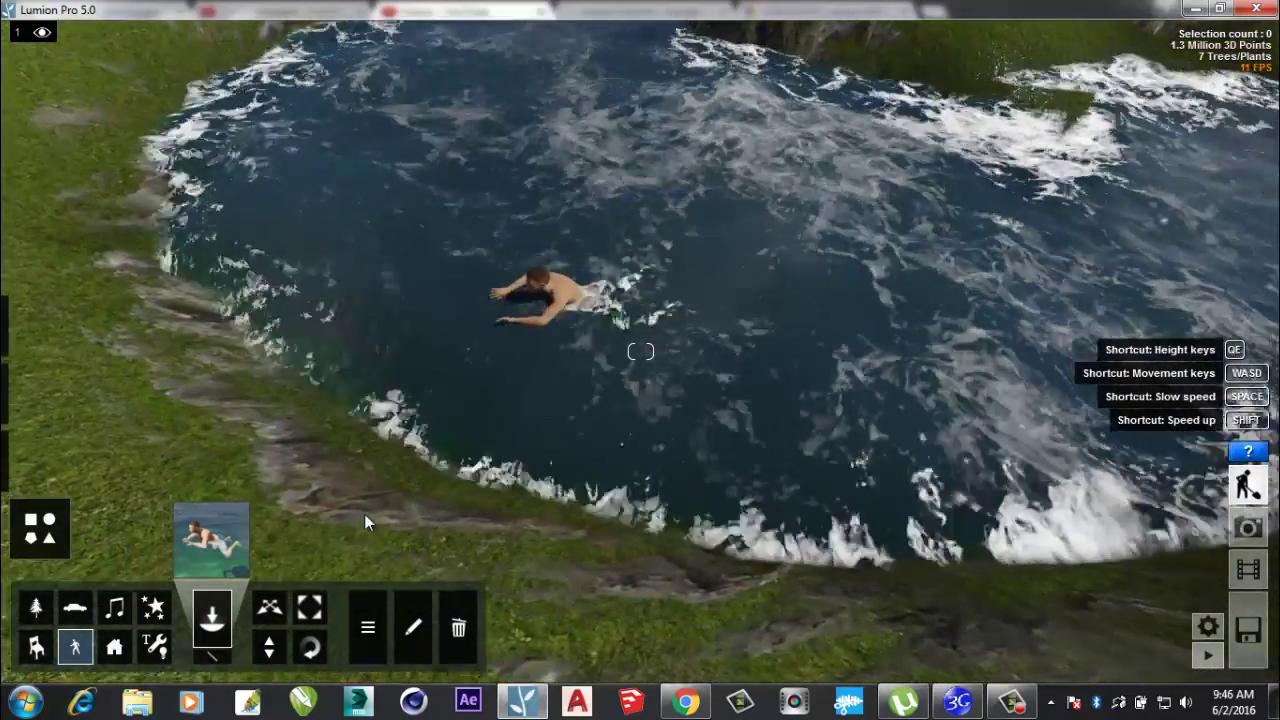
scroll(497, 428, "up", 4)
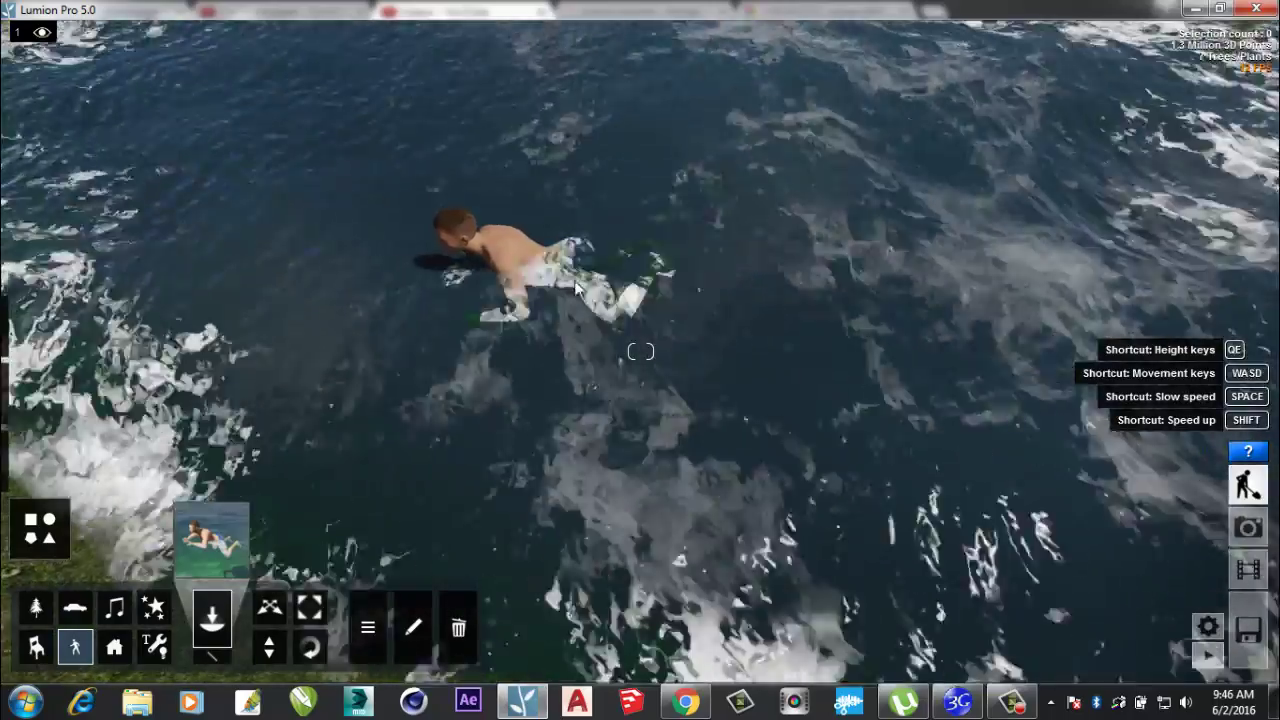
scroll(579, 292, "down", 8)
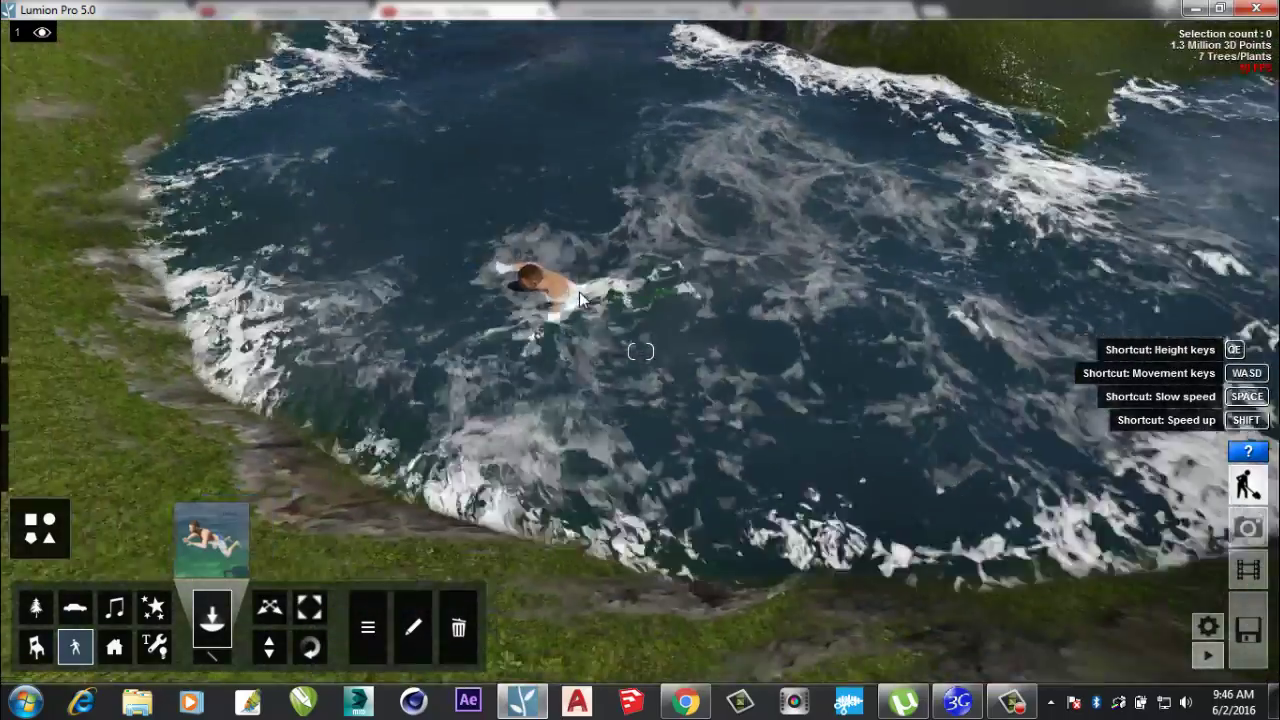
scroll(579, 291, "down", 6)
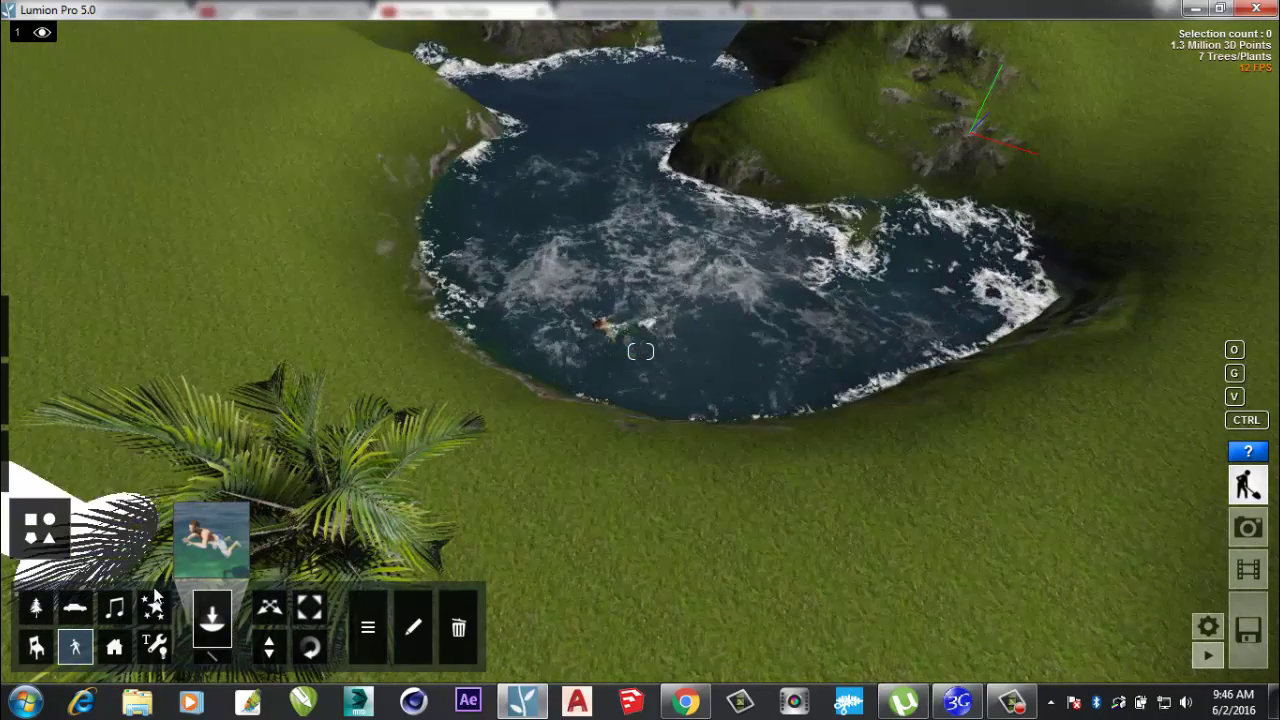
Raise the swimmer slightly in height so his body sits at the water surface
left_click(309, 607)
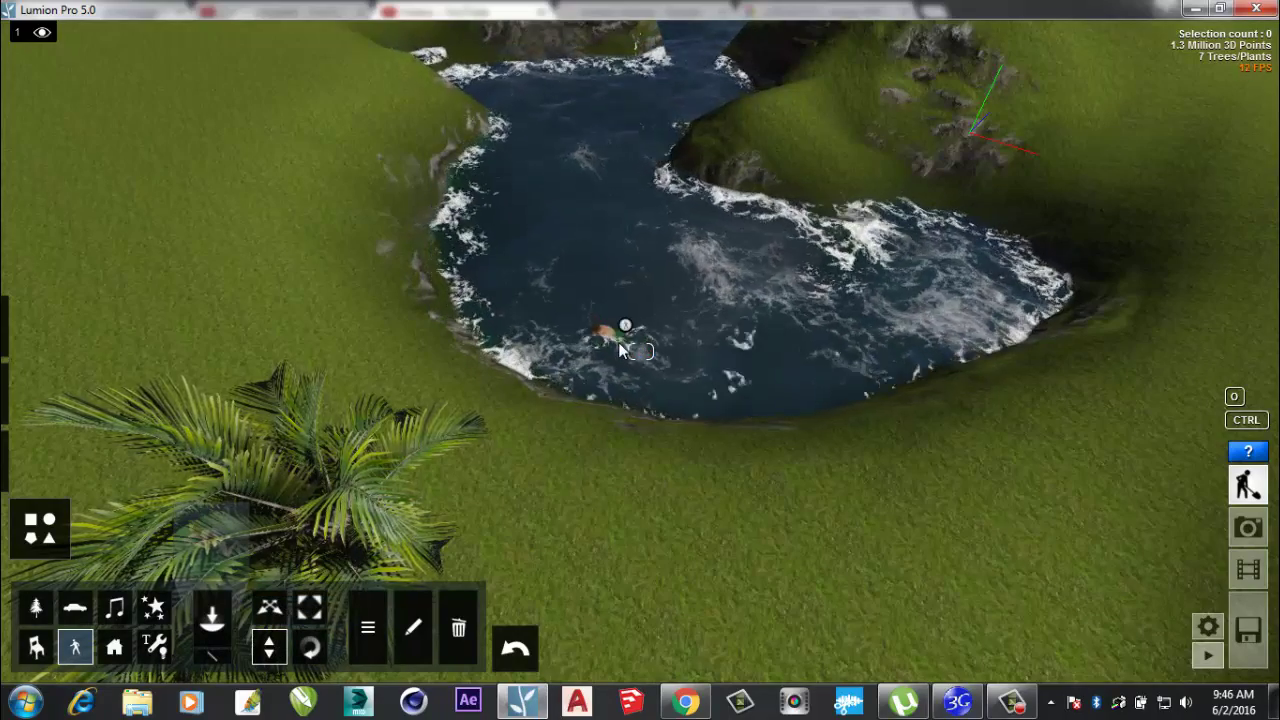
key("w")
key("w")
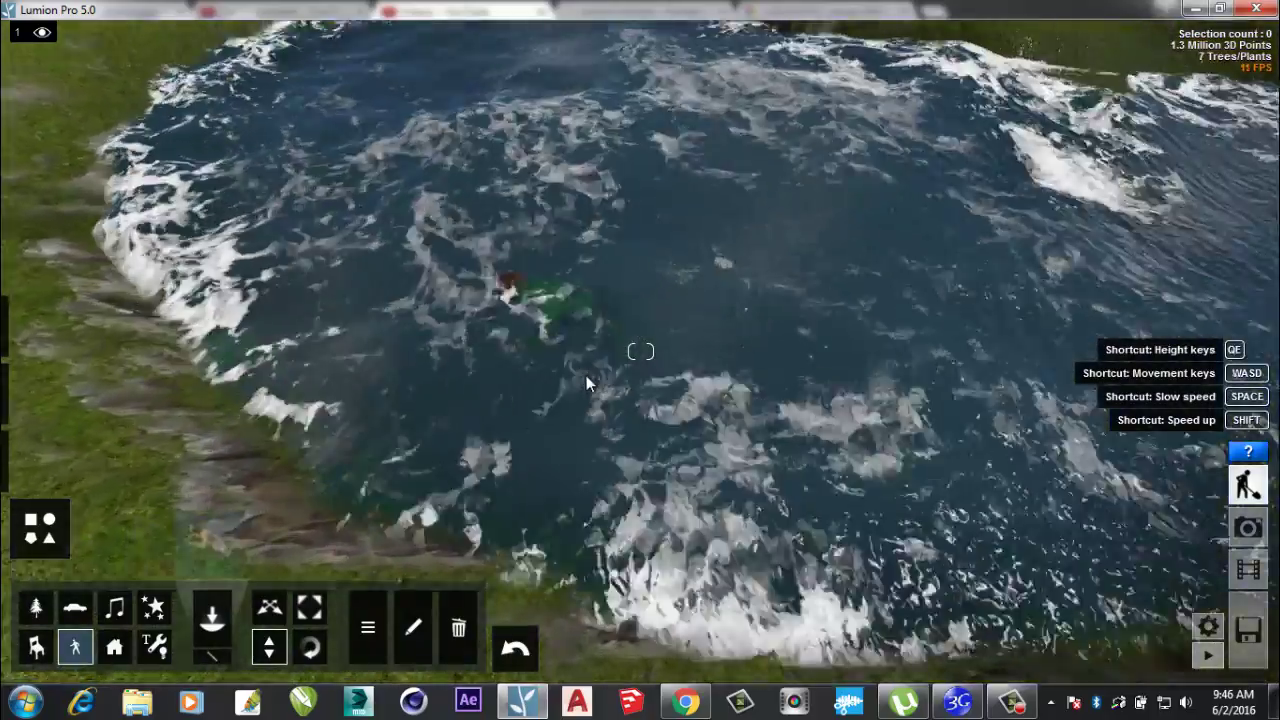
key("w")
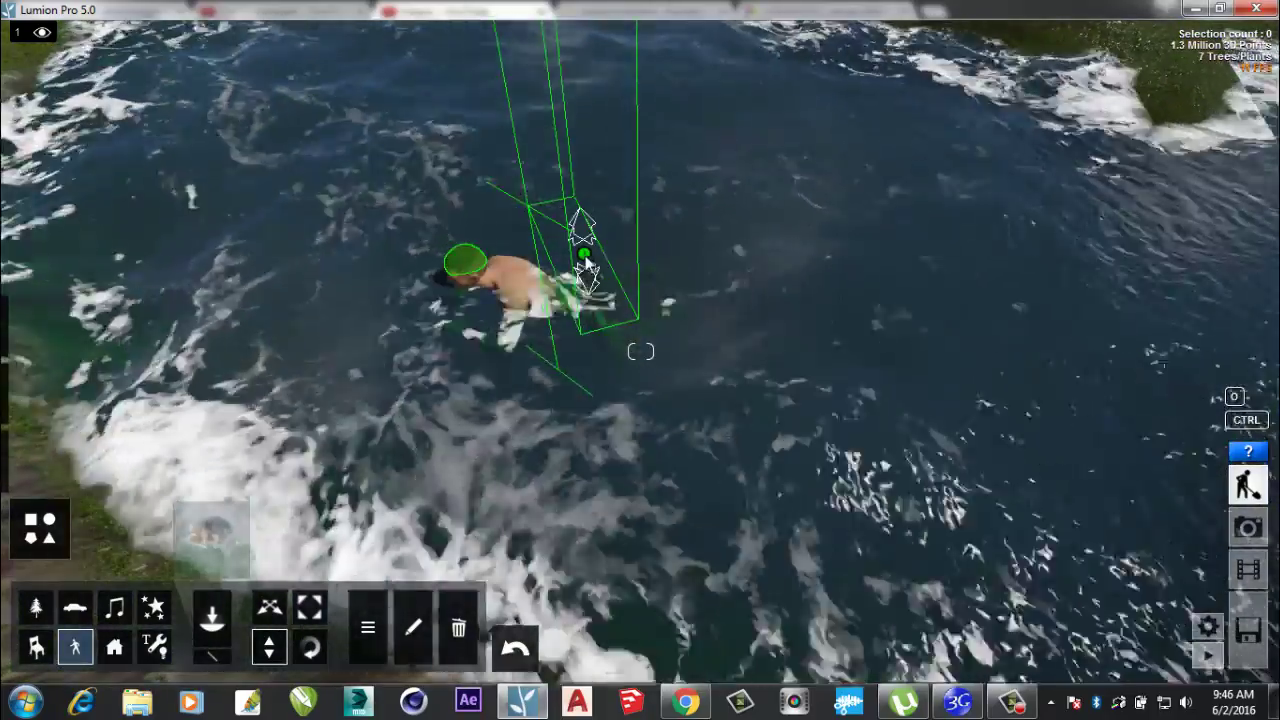
mouse_move(585, 256)
left_mouse_down()
mouse_move(588, 233)
mouse_move(589, 250)
left_mouse_up()
scroll(590, 308, "down", 5)
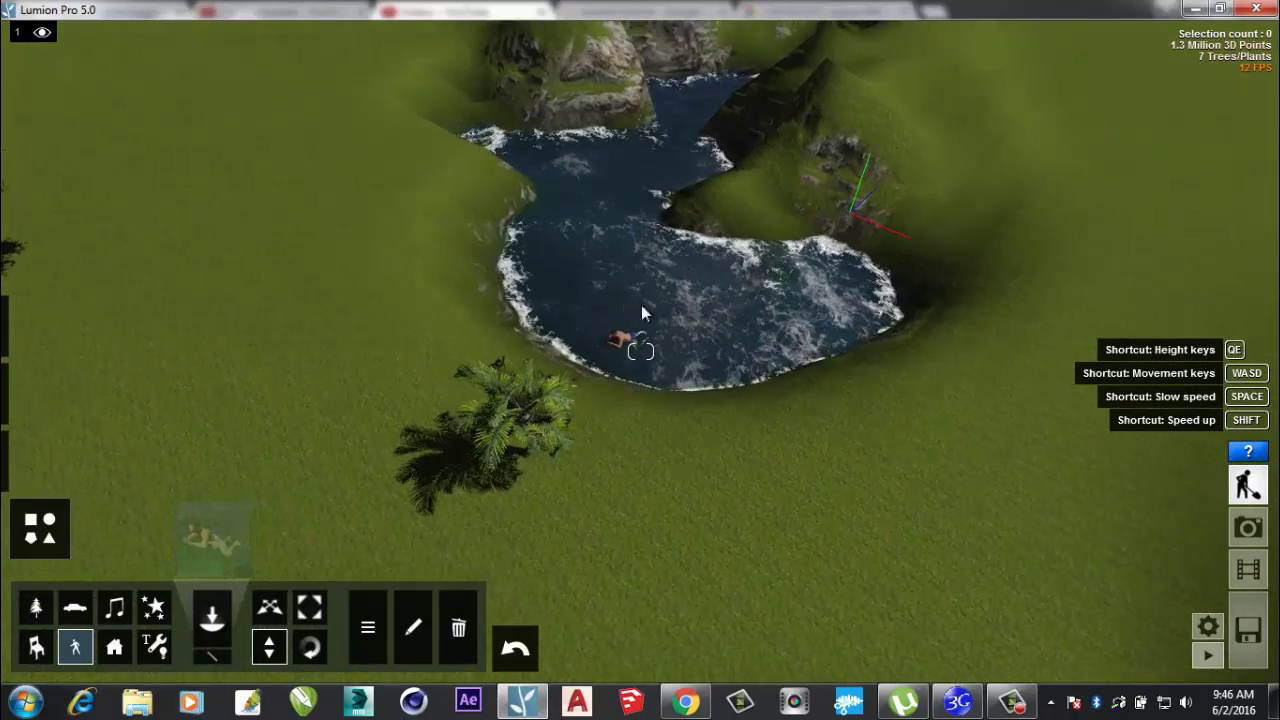
right_click_drag(705, 285, 713, 291)
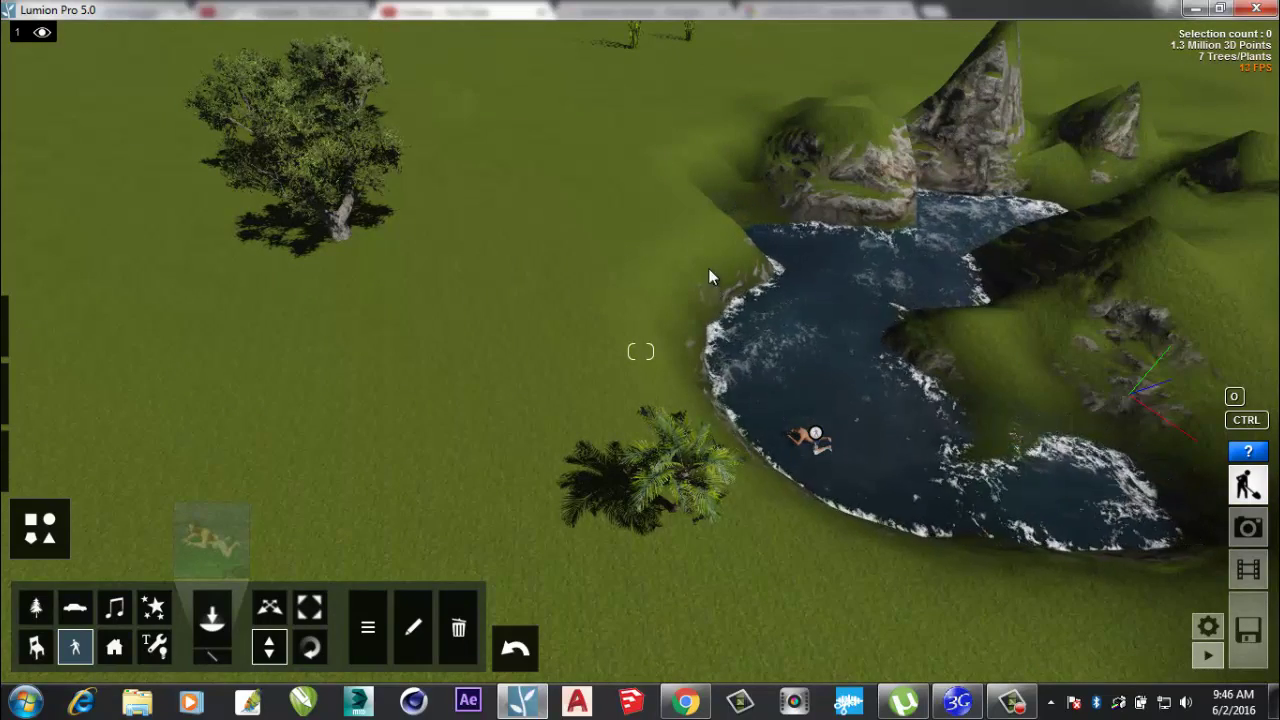
right_click_drag(708, 268, 687, 200)
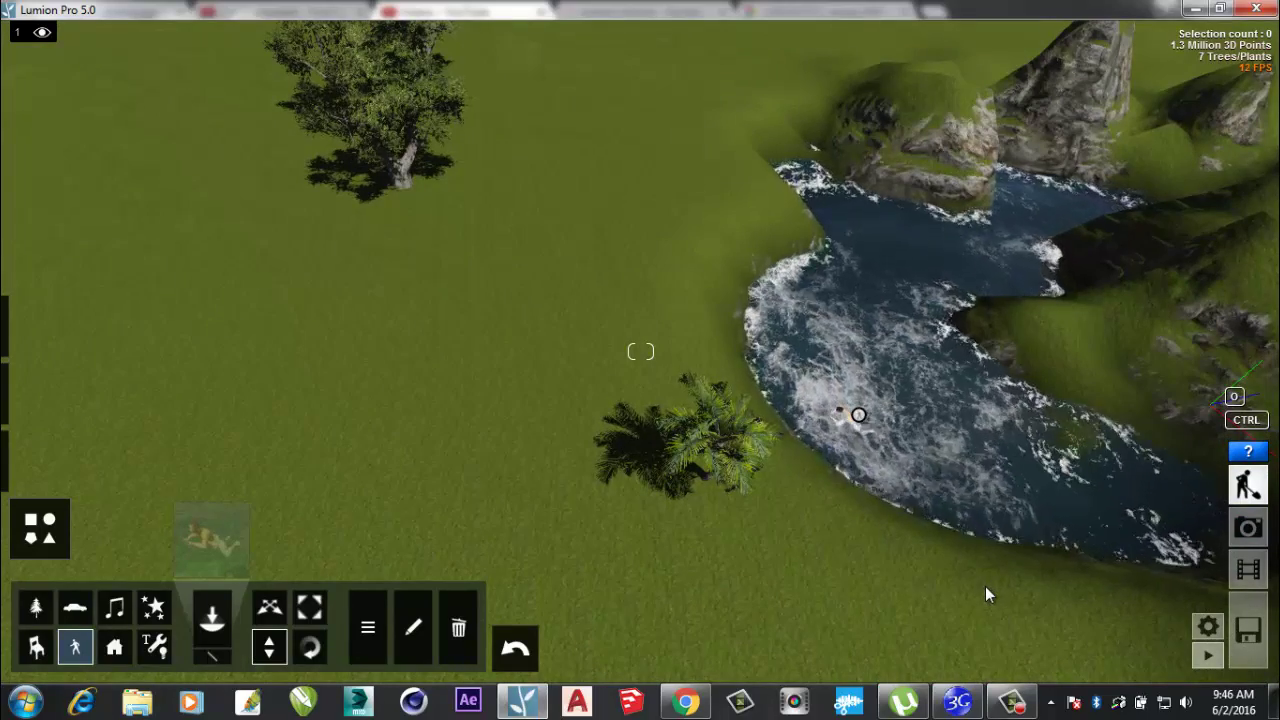
mouse_move(1014, 703)
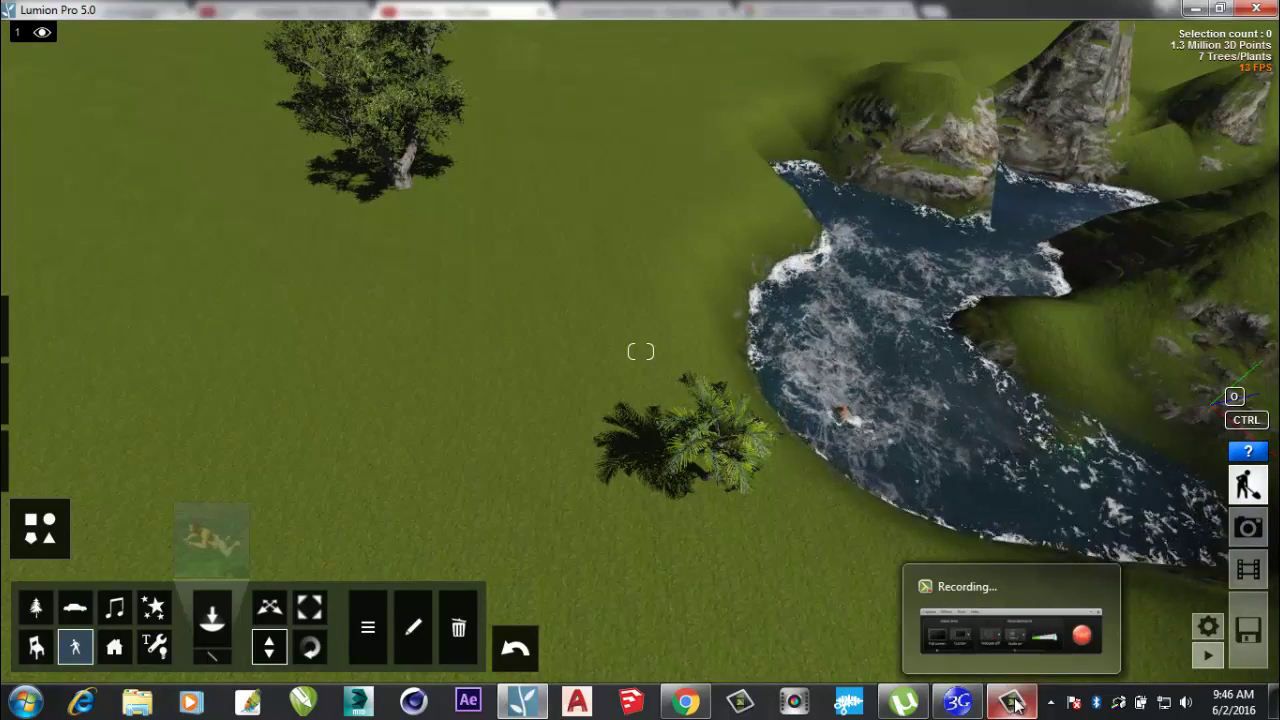
left_click(1014, 703)
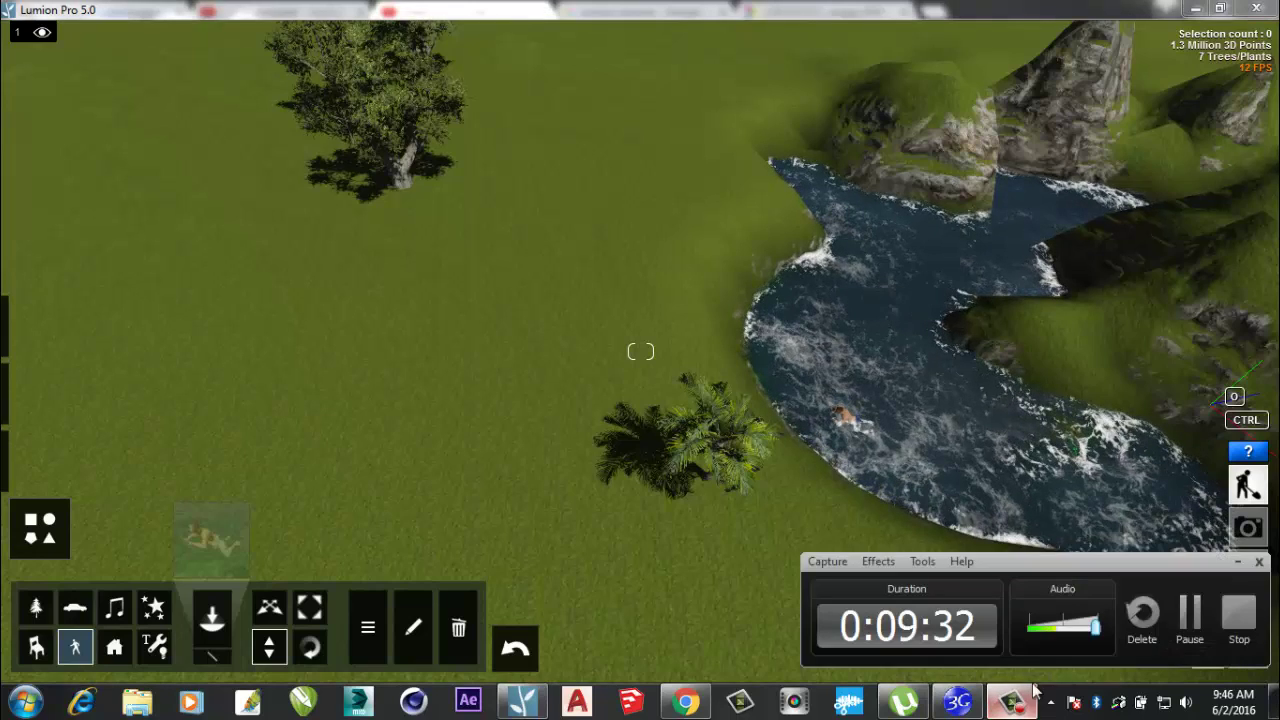